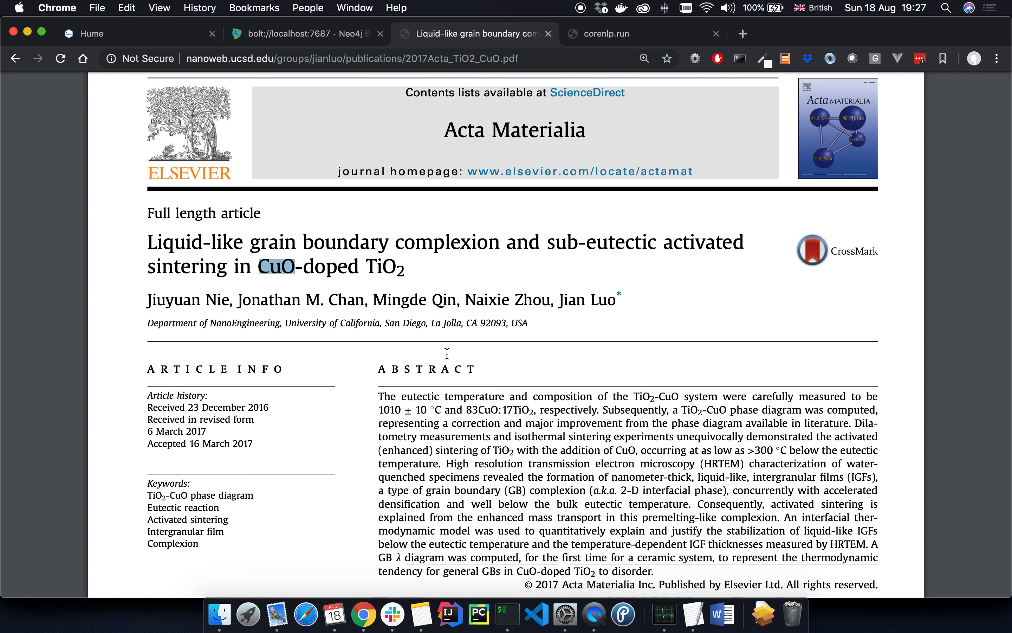
Switch to the Hume schemas page and create a new schema named Research
{"action": "left_click", "coordinate": [148, 37]}
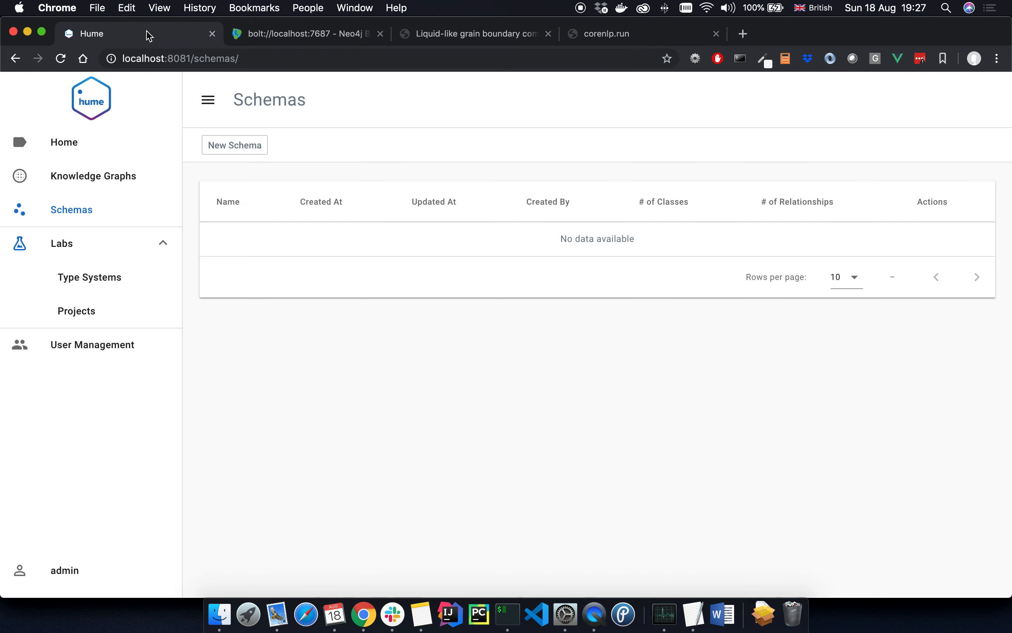
{"action": "left_click", "coordinate": [258, 149]}
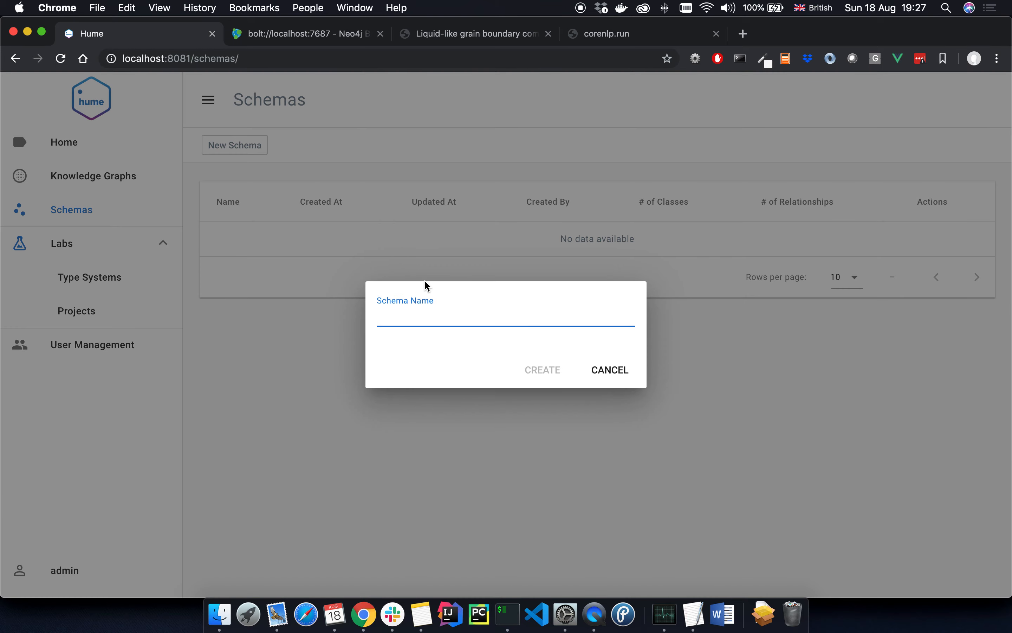
{"action": "type", "text": "Research"}
{"action": "key", "text": "Return"}
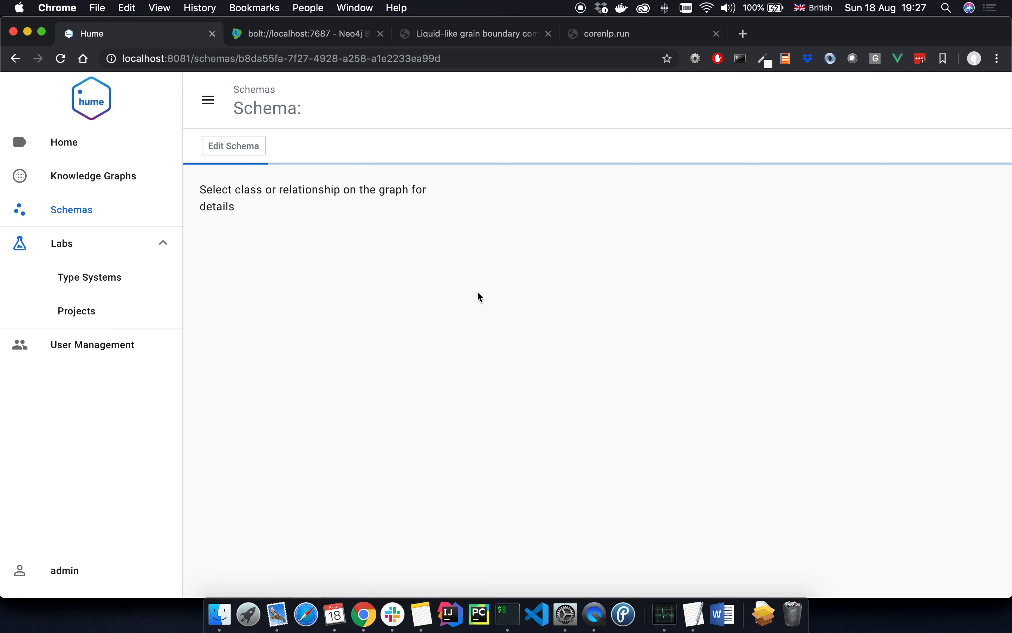
Add a class node labelled Person to the empty Research schema canvas
{"action": "left_click", "coordinate": [209, 101]}
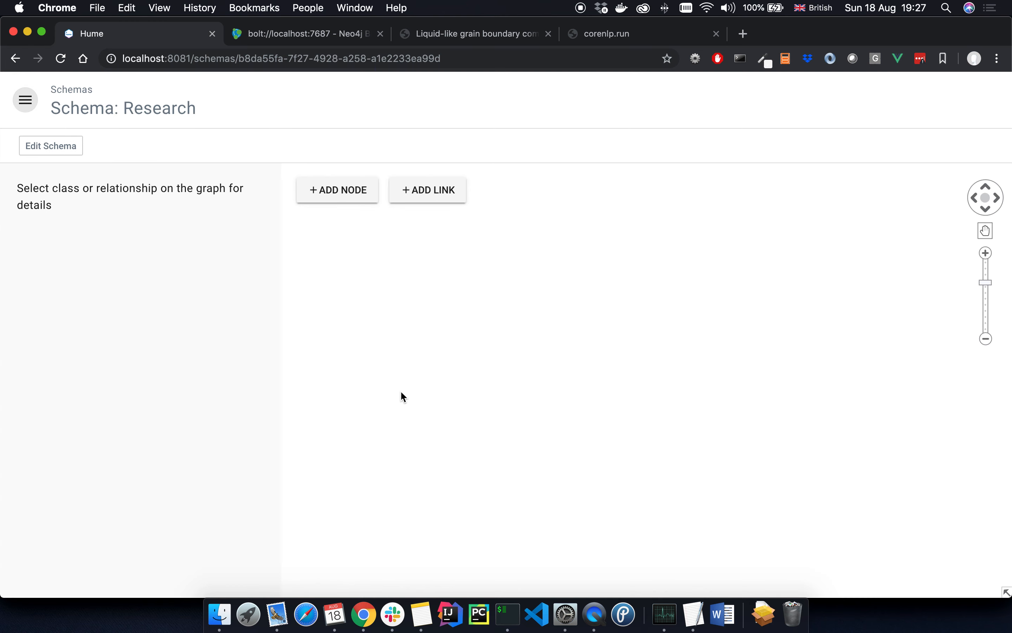
{"action": "right_click", "coordinate": [459, 331]}
{"action": "left_click", "coordinate": [495, 359]}
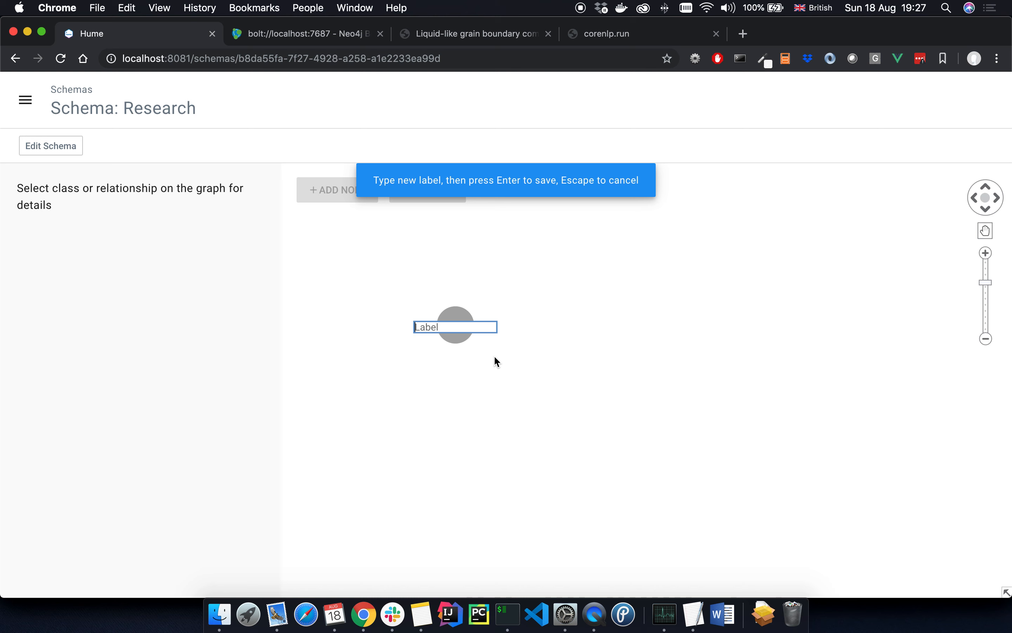
{"action": "type", "text": "Person"}
{"action": "key", "text": "Return"}
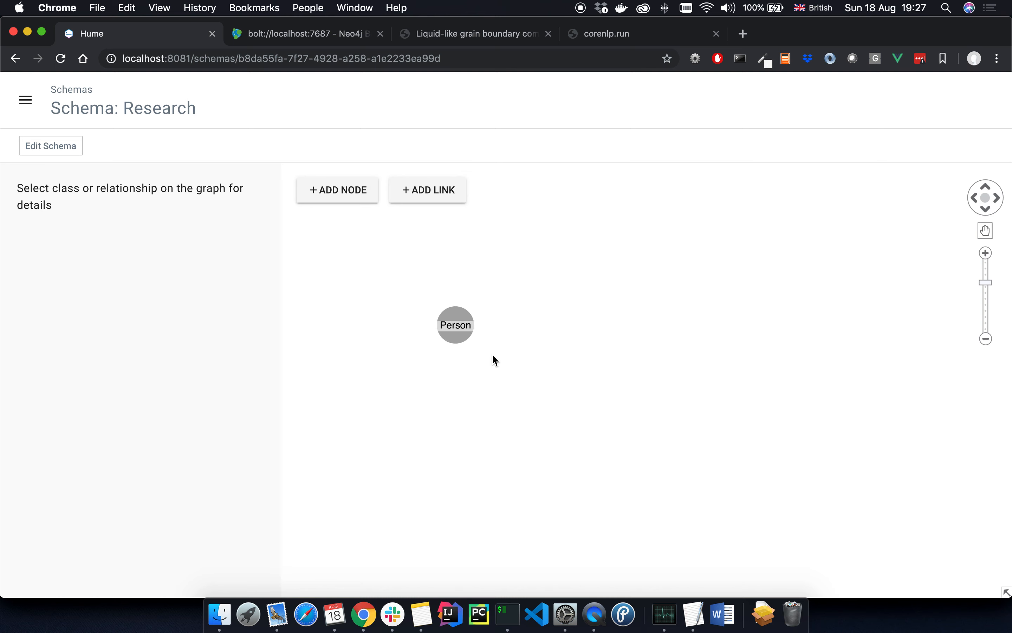
Edit the Person class to use the person icon and the red color
{"action": "left_click", "coordinate": [449, 332]}
{"action": "left_click", "coordinate": [51, 245]}
{"action": "left_click", "coordinate": [91, 251]}
{"action": "type", "text": "person"}
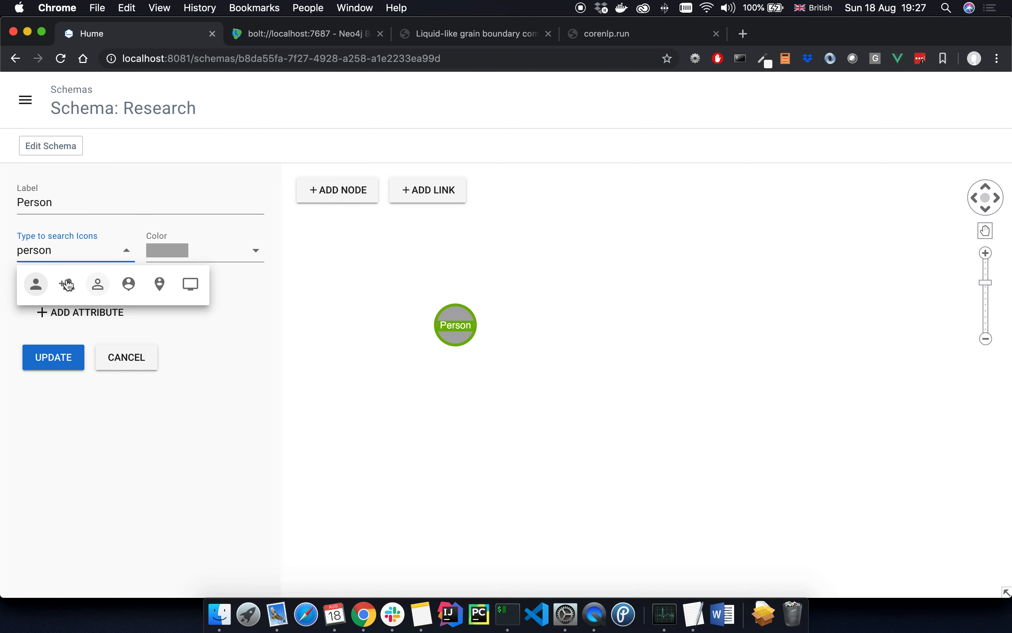
{"action": "key", "text": "Return"}
{"action": "left_click", "coordinate": [233, 248]}
{"action": "scroll", "coordinate": [209, 398], "scroll_direction": "down", "scroll_amount": 2}
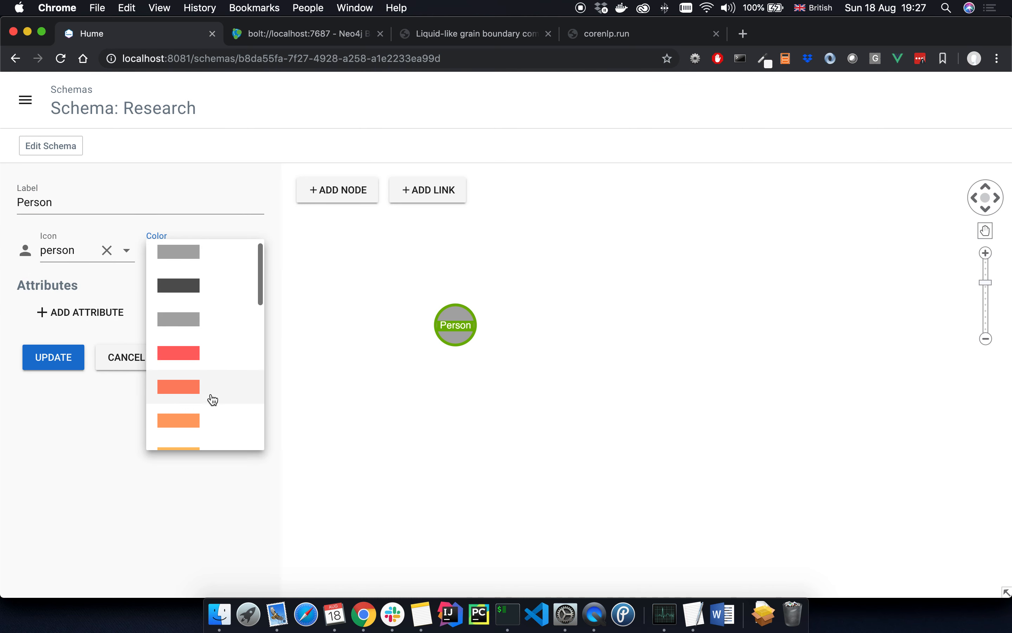
{"action": "left_click", "coordinate": [209, 340]}
Add a name attribute of type STRING as the primary key of Person and update the class
{"action": "left_click", "coordinate": [77, 313]}
{"action": "type", "text": "name"}
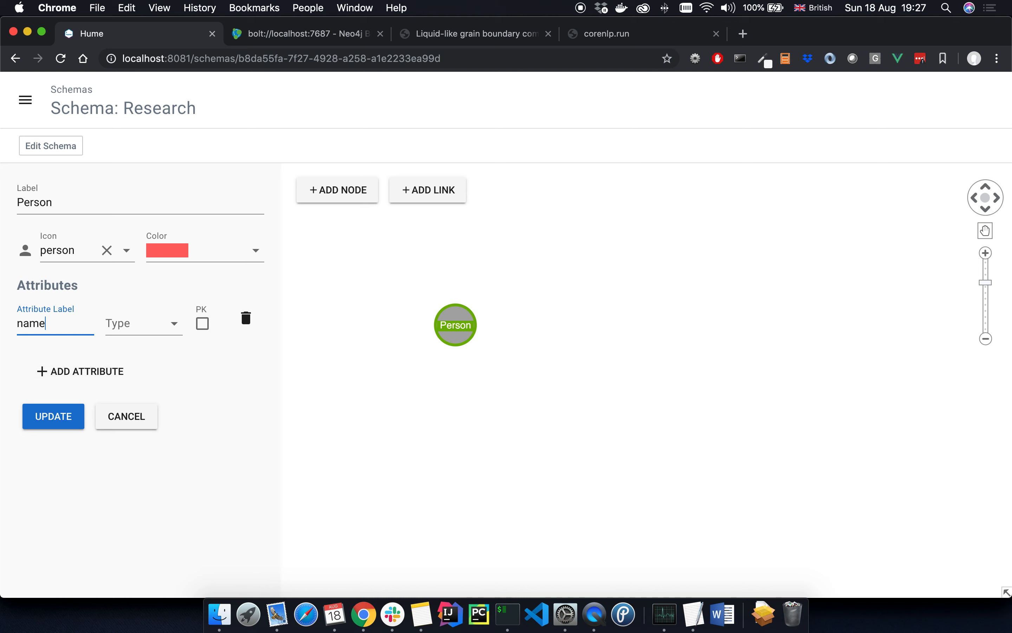
{"action": "left_click", "coordinate": [160, 325]}
{"action": "left_click", "coordinate": [163, 344]}
{"action": "left_click", "coordinate": [203, 324]}
{"action": "left_click", "coordinate": [73, 417]}
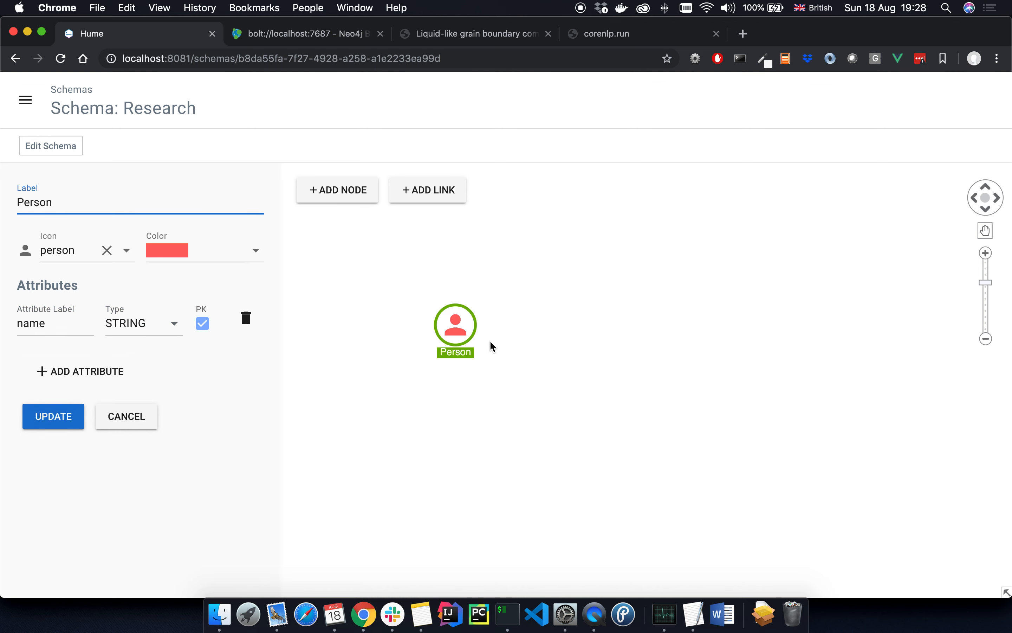
Draw a relationship from Person to a new class labelled ResearchPaper and label the relationship AUTHORED
{"action": "left_click_drag", "start_coordinate": [473, 314], "coordinate": [680, 423]}
{"action": "type", "text": "ResearchPaper"}
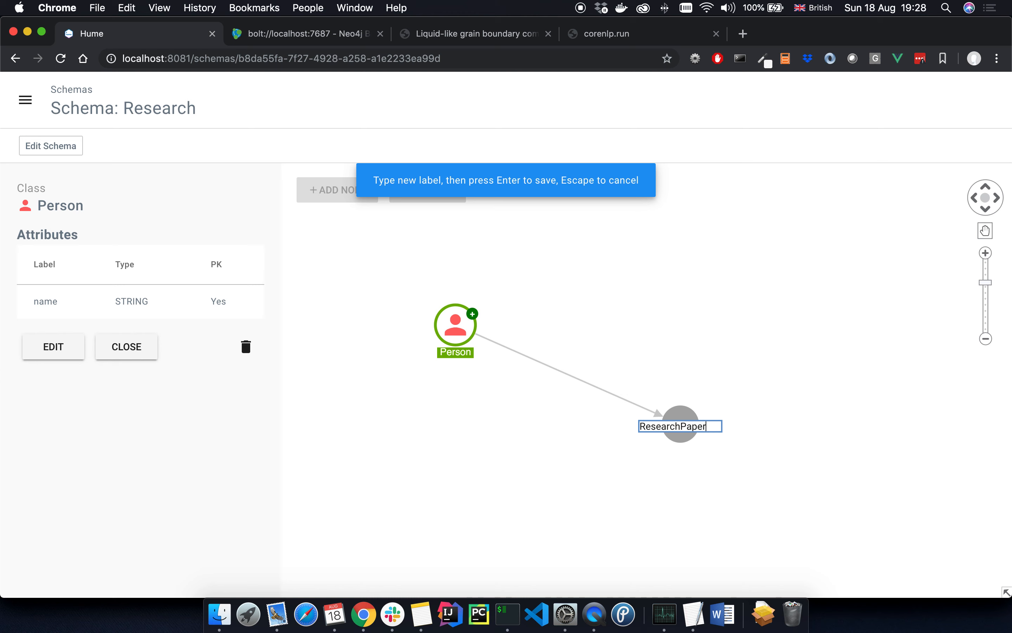
{"action": "key", "text": "Return"}
{"action": "type", "text": "AUTHORE"}
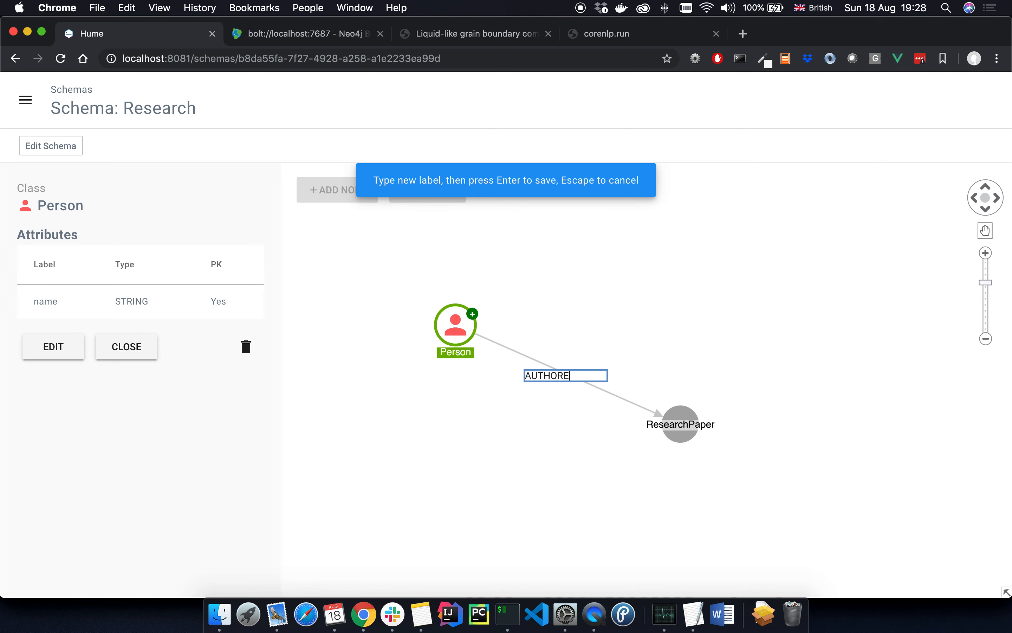
{"action": "type", "text": "D"}
{"action": "key", "text": "Return"}
Edit the ResearchPaper class to use the wallpaper icon and the light blue color
{"action": "left_click", "coordinate": [681, 426]}
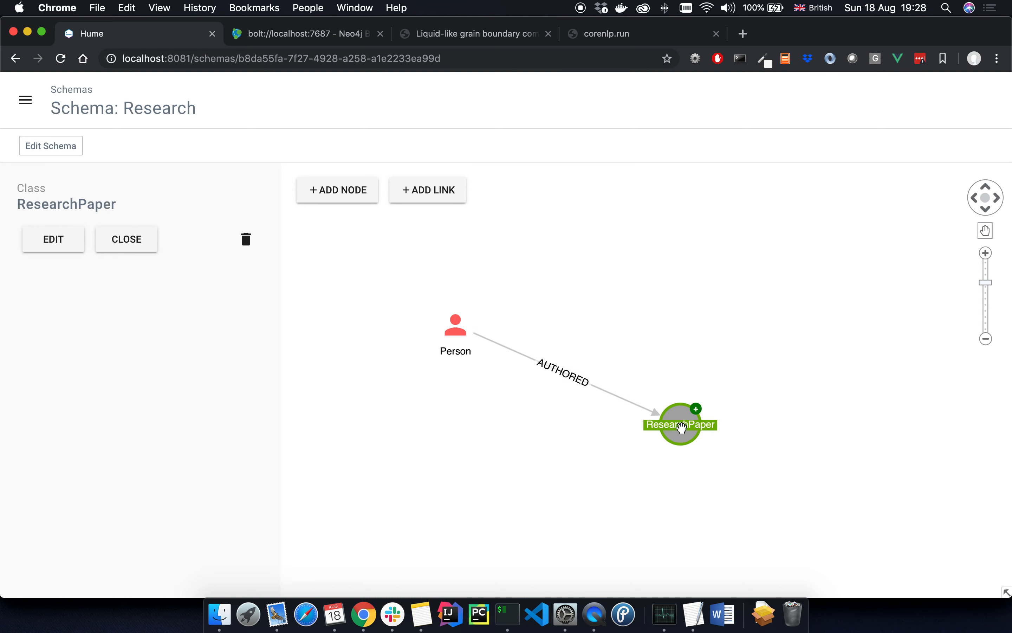
{"action": "left_click", "coordinate": [50, 243]}
{"action": "left_click", "coordinate": [81, 250]}
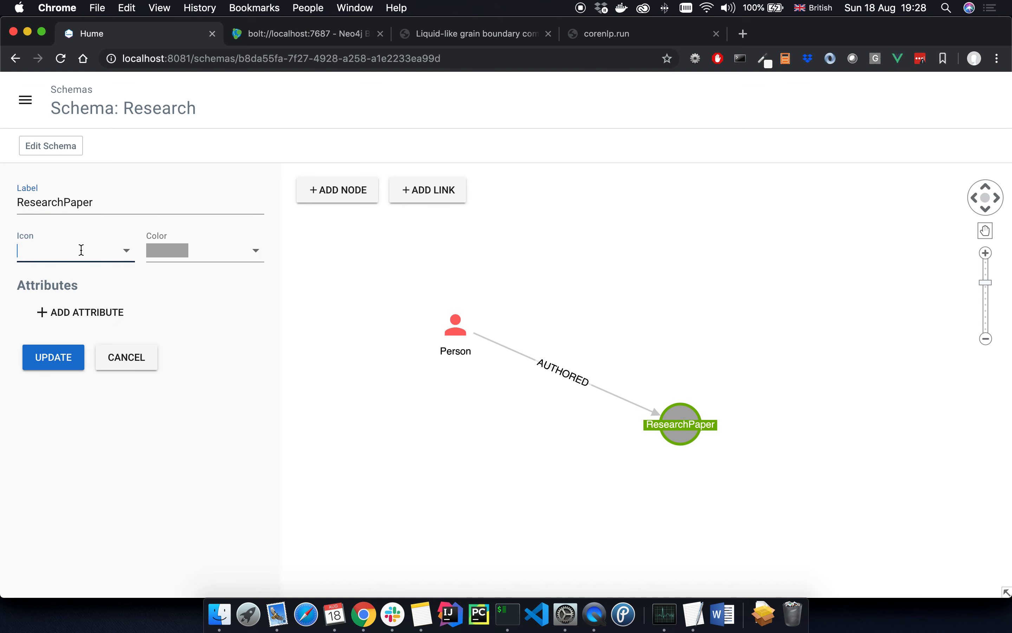
{"action": "type", "text": "pap"}
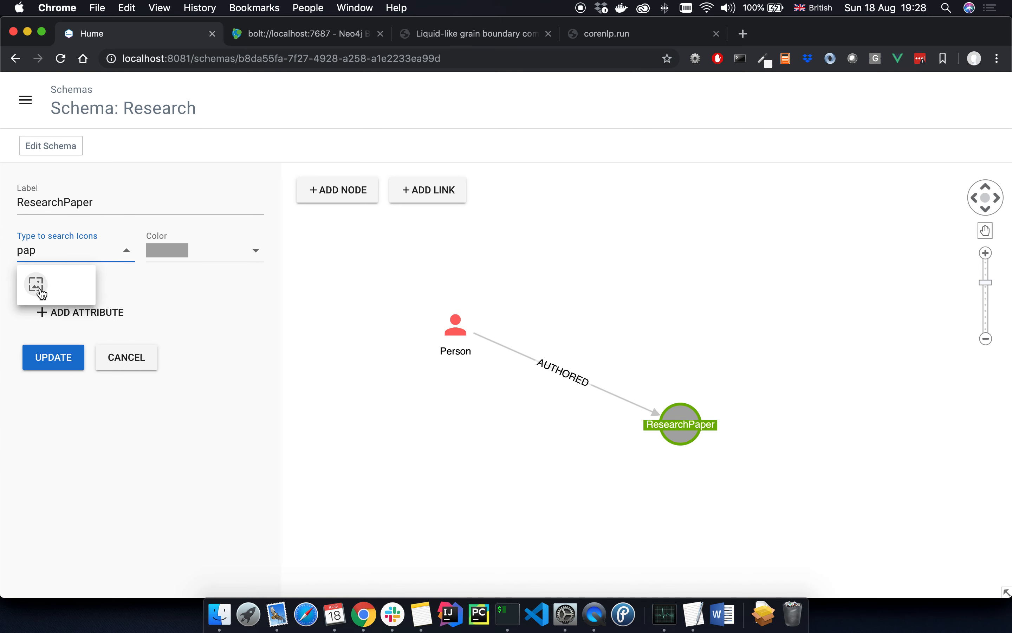
{"action": "left_click", "coordinate": [42, 293]}
{"action": "left_click", "coordinate": [226, 257]}
{"action": "scroll", "coordinate": [205, 393], "scroll_direction": "down", "scroll_amount": 5}
{"action": "scroll", "coordinate": [206, 393], "scroll_direction": "down", "scroll_amount": 5}
{"action": "left_click", "coordinate": [203, 405]}
Add an id attribute of type STRING to ResearchPaper and mark it as the primary key
{"action": "left_click", "coordinate": [82, 315]}
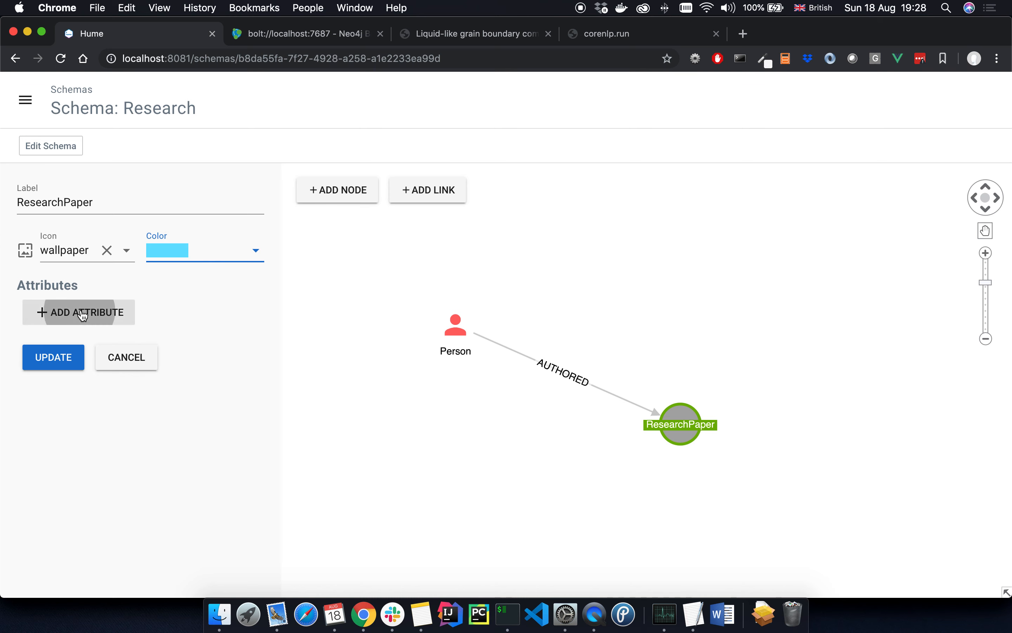
{"action": "type", "text": "id"}
{"action": "left_click", "coordinate": [134, 325]}
{"action": "left_click", "coordinate": [138, 334]}
{"action": "left_click", "coordinate": [202, 323]}
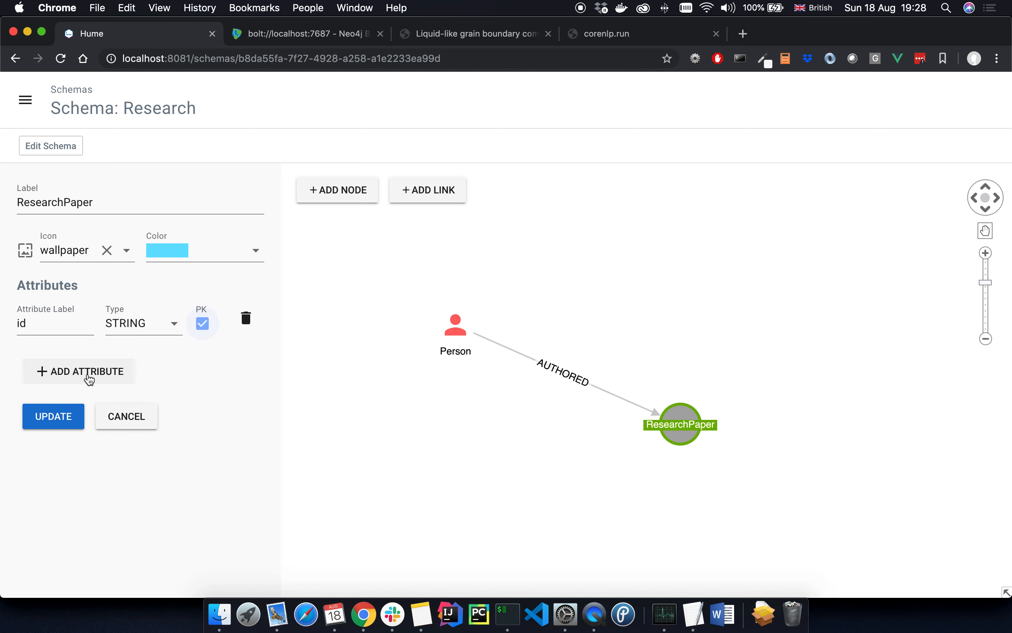
Add title and text attributes, both of type STRING, to ResearchPaper and update the class
{"action": "left_click", "coordinate": [89, 378]}
{"action": "left_click", "coordinate": [126, 379]}
{"action": "left_click", "coordinate": [140, 404]}
{"action": "left_click", "coordinate": [86, 433]}
{"action": "type", "text": "text"}
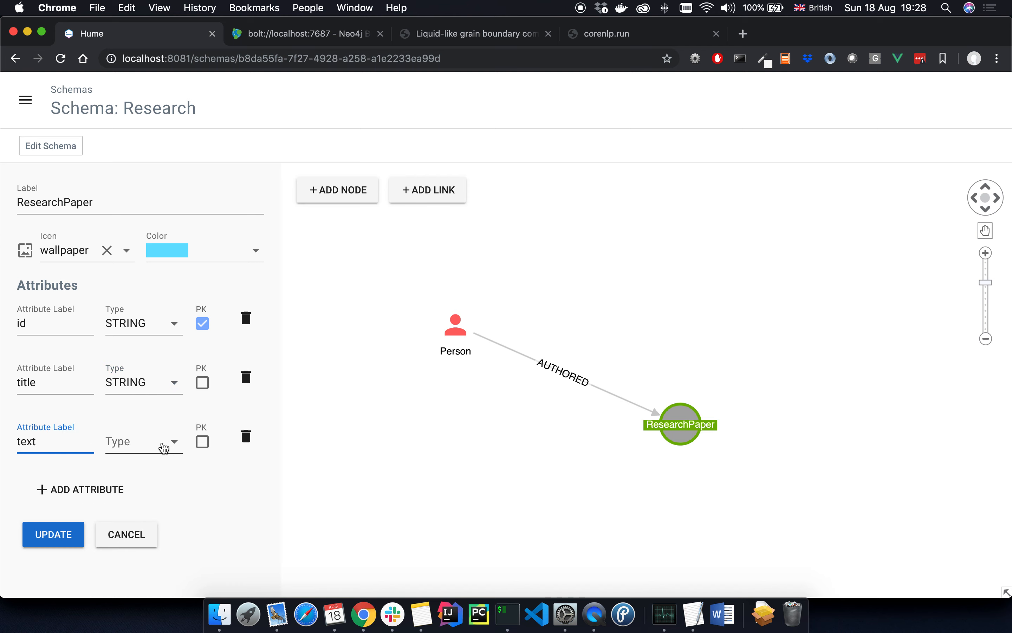
{"action": "left_click", "coordinate": [454, 37]}
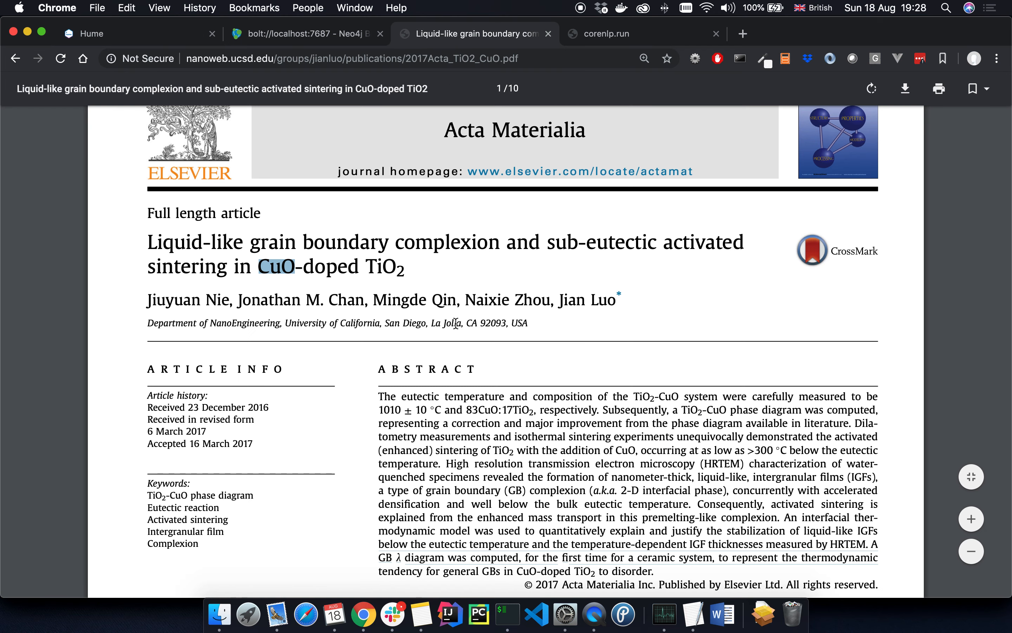
{"action": "left_click", "coordinate": [160, 33]}
{"action": "left_click", "coordinate": [128, 450]}
{"action": "left_click", "coordinate": [129, 429]}
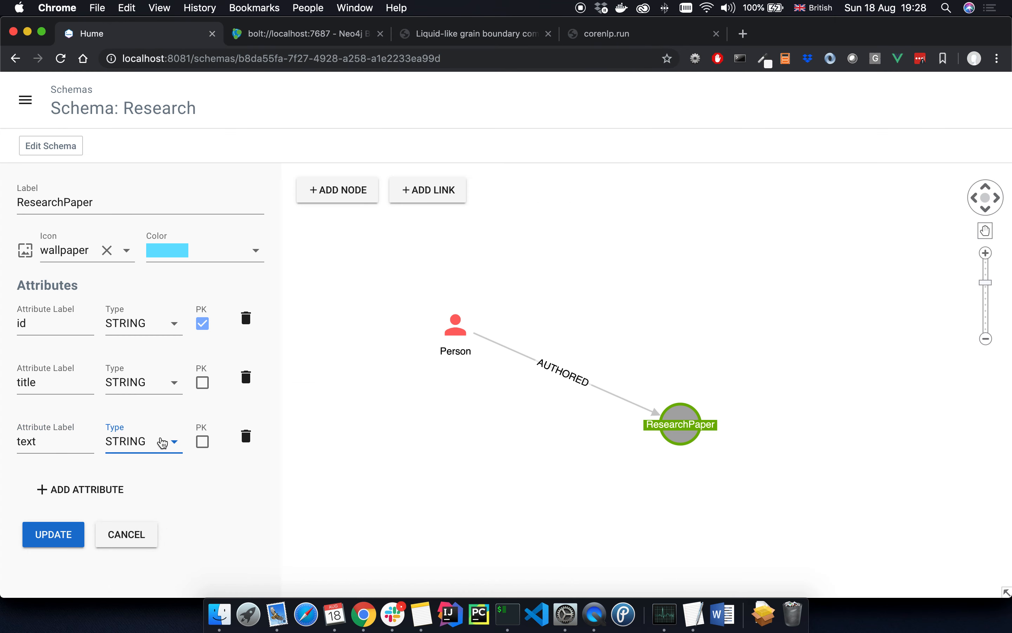
{"action": "left_click", "coordinate": [65, 534]}
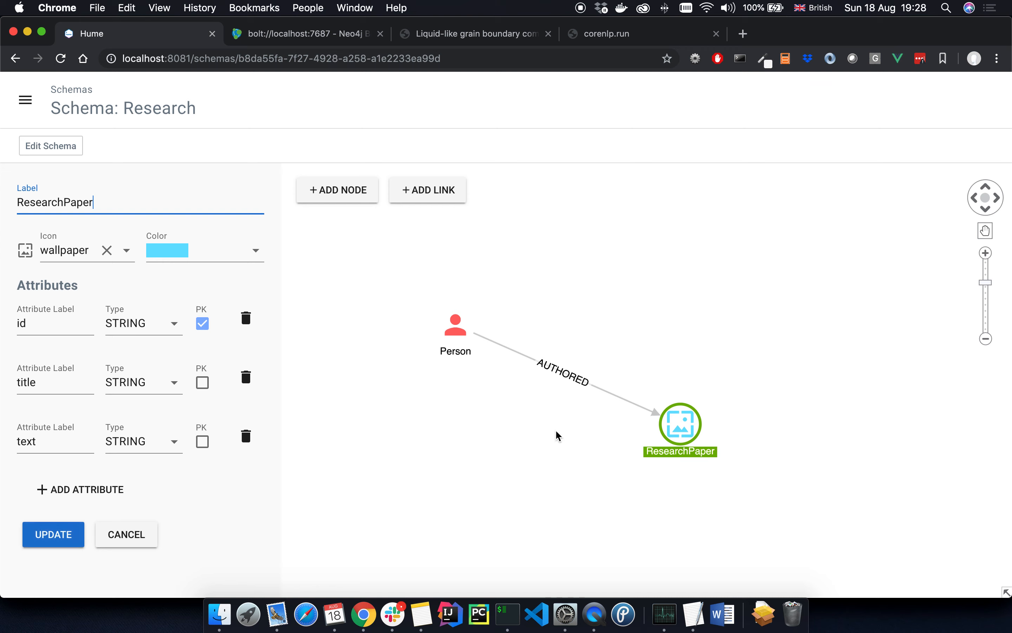
Rearrange the graph so Person sits above ResearchPaper, and check the source article for further entities
{"action": "left_click_drag", "start_coordinate": [478, 332], "coordinate": [457, 276]}
{"action": "left_click_drag", "start_coordinate": [681, 424], "coordinate": [457, 443]}
{"action": "left_click", "coordinate": [484, 37]}
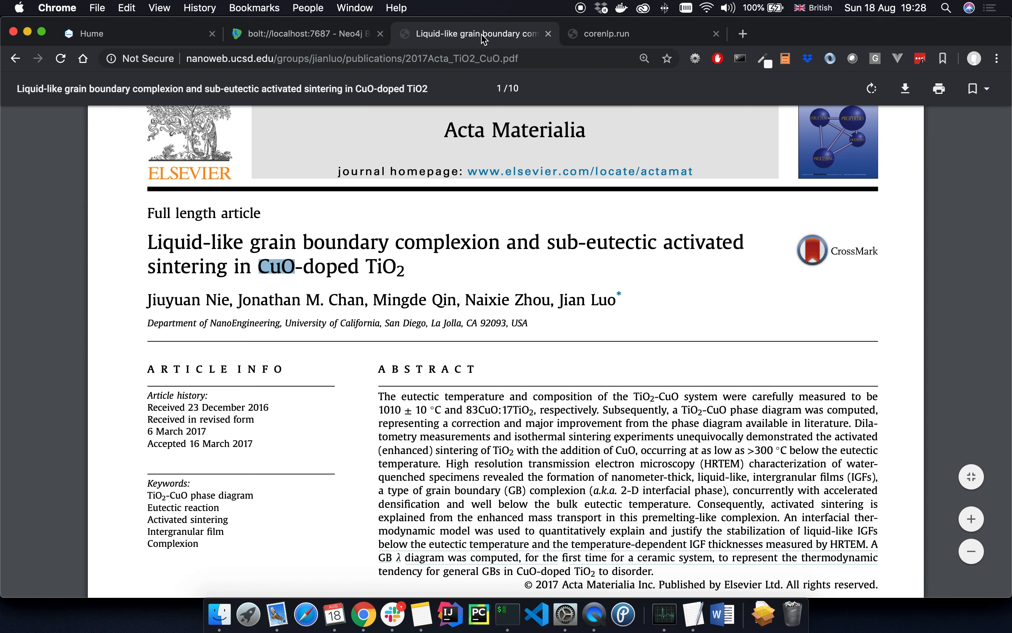
{"action": "left_click", "coordinate": [104, 37]}
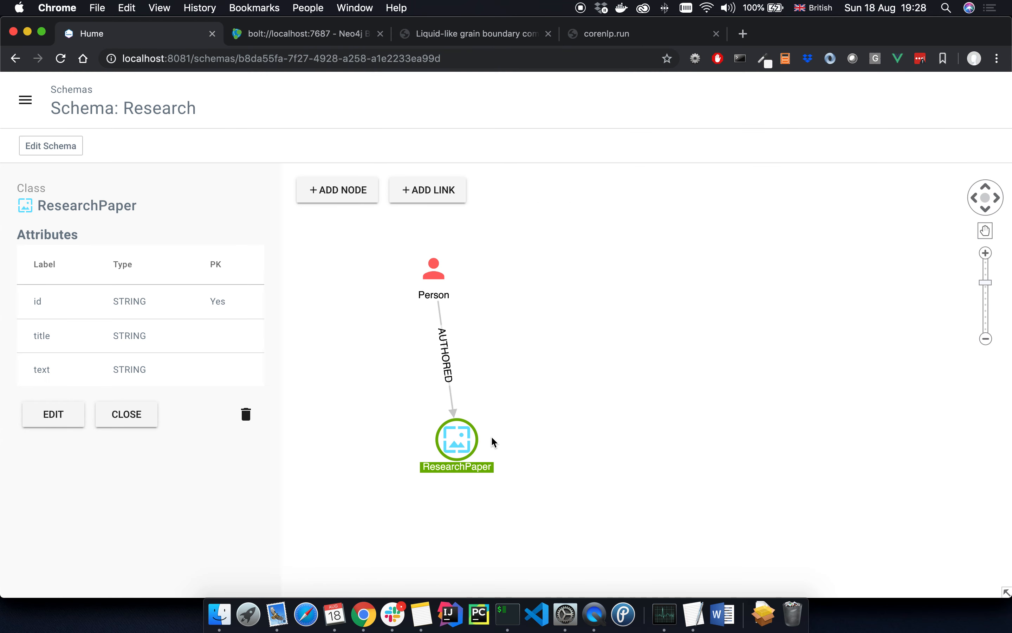
Draw a relationship from ResearchPaper to a new class labelled ChemicalComponent and label the relationship USES_COMPONENT
{"action": "left_click_drag", "start_coordinate": [475, 431], "coordinate": [682, 365]}
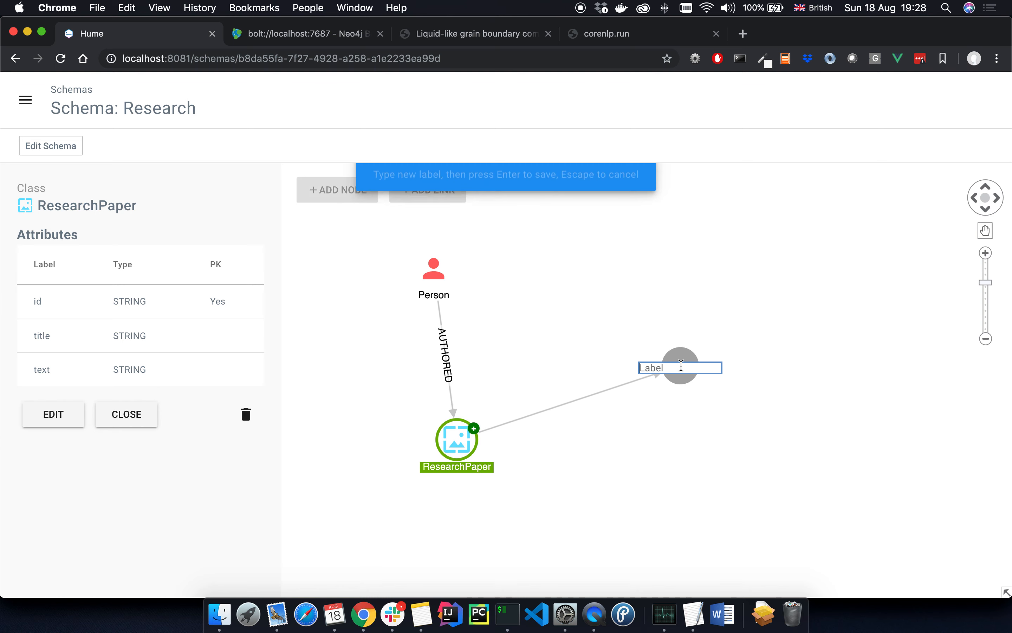
{"action": "type", "text": "Chemical"}
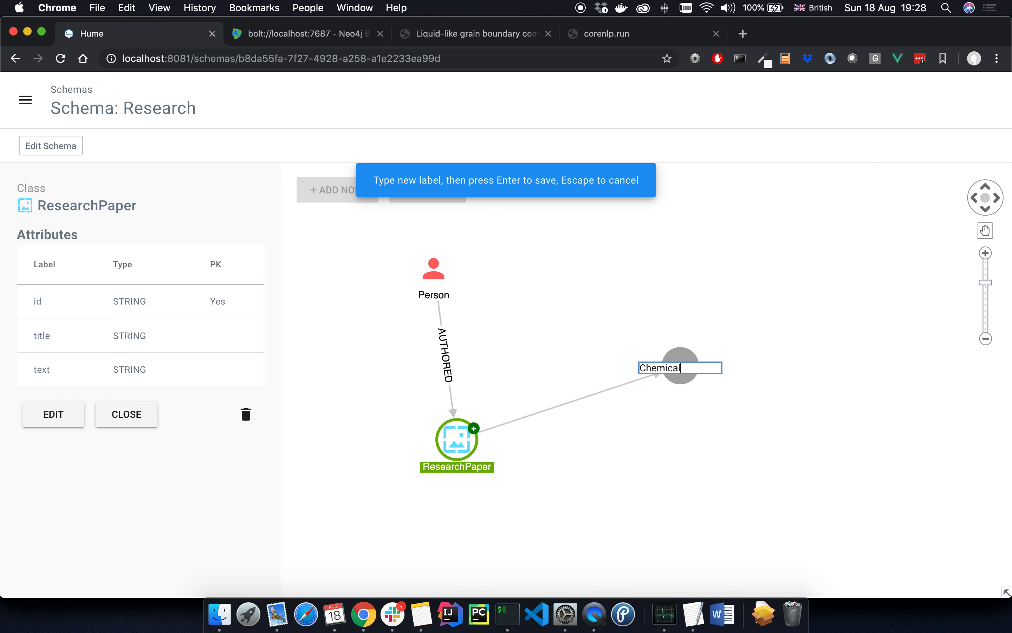
{"action": "type", "text": "Component"}
{"action": "key", "text": "Return"}
{"action": "type", "text": "USES_COMPONENT"}
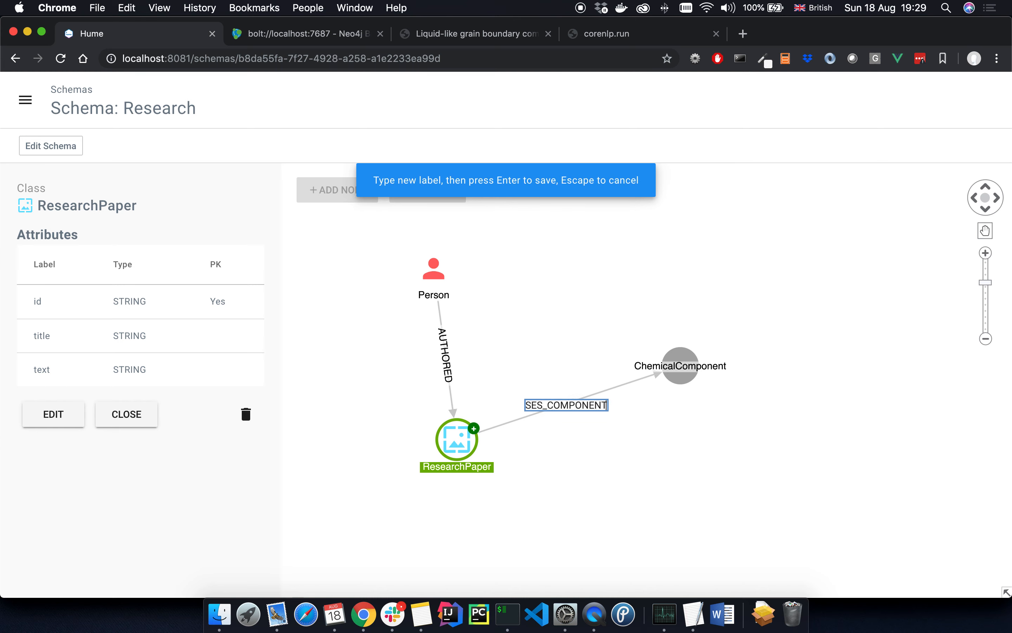
{"action": "key", "text": "Return"}
Edit the ChemicalComponent class to use the label icon and the light orange color
{"action": "left_click", "coordinate": [670, 367]}
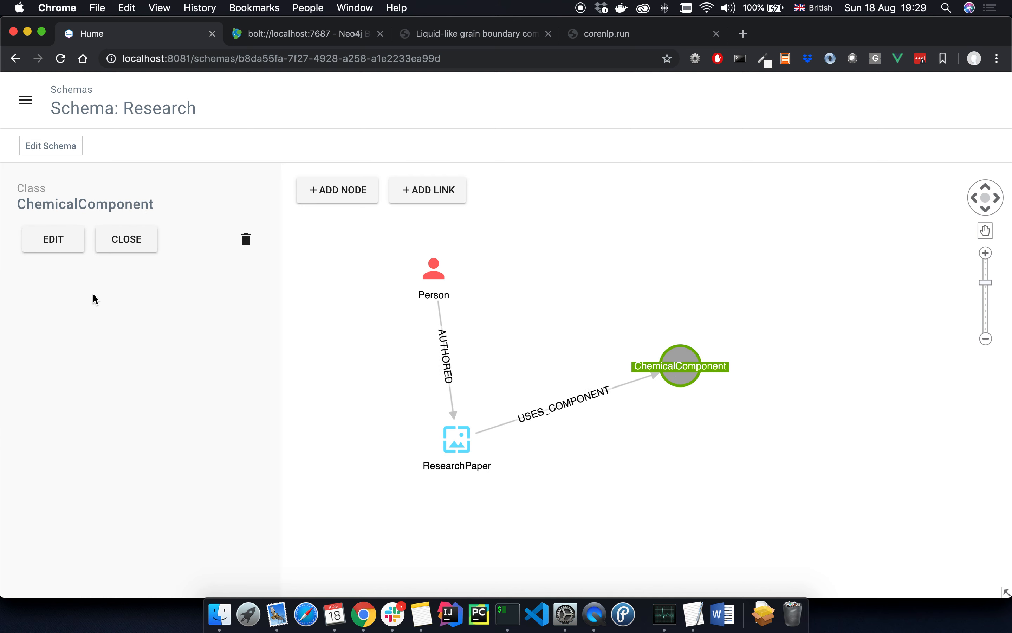
{"action": "left_click", "coordinate": [69, 247]}
{"action": "left_click", "coordinate": [79, 253]}
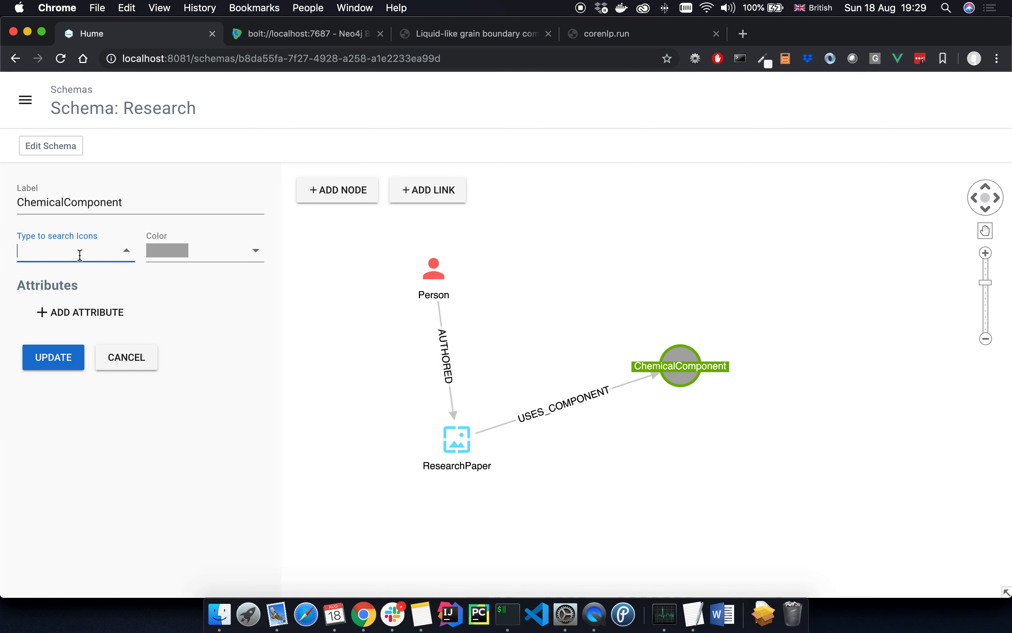
{"action": "type", "text": "lab"}
{"action": "left_click", "coordinate": [66, 284]}
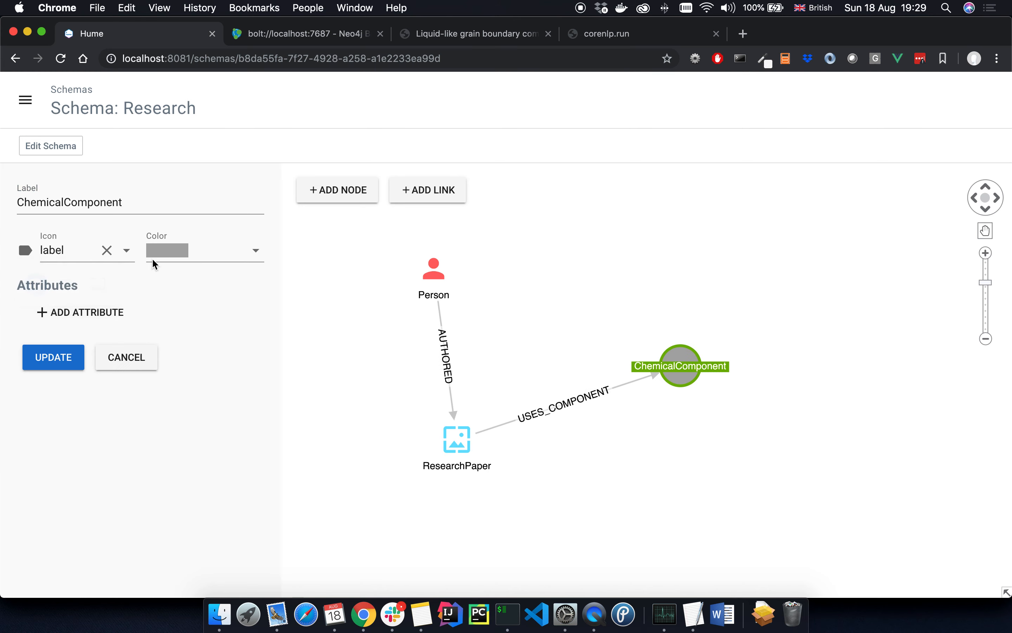
{"action": "left_click", "coordinate": [196, 251]}
{"action": "scroll", "coordinate": [202, 391], "scroll_direction": "down", "scroll_amount": 2}
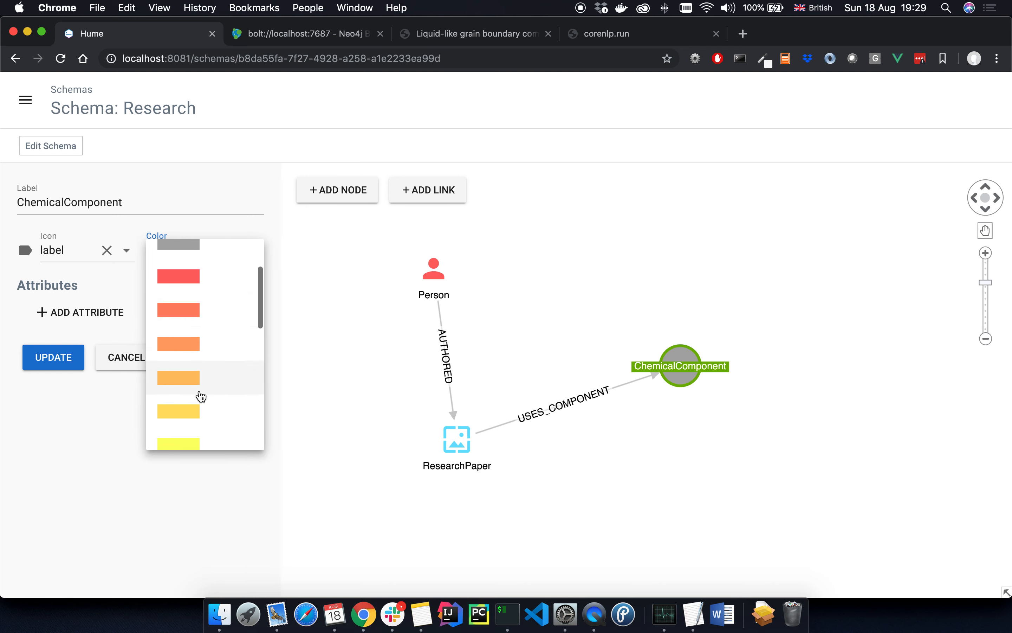
{"action": "left_click", "coordinate": [202, 392]}
Add a name attribute of type STRING as the primary key of ChemicalComponent and update the class
{"action": "left_click", "coordinate": [76, 312]}
{"action": "type", "text": "name"}
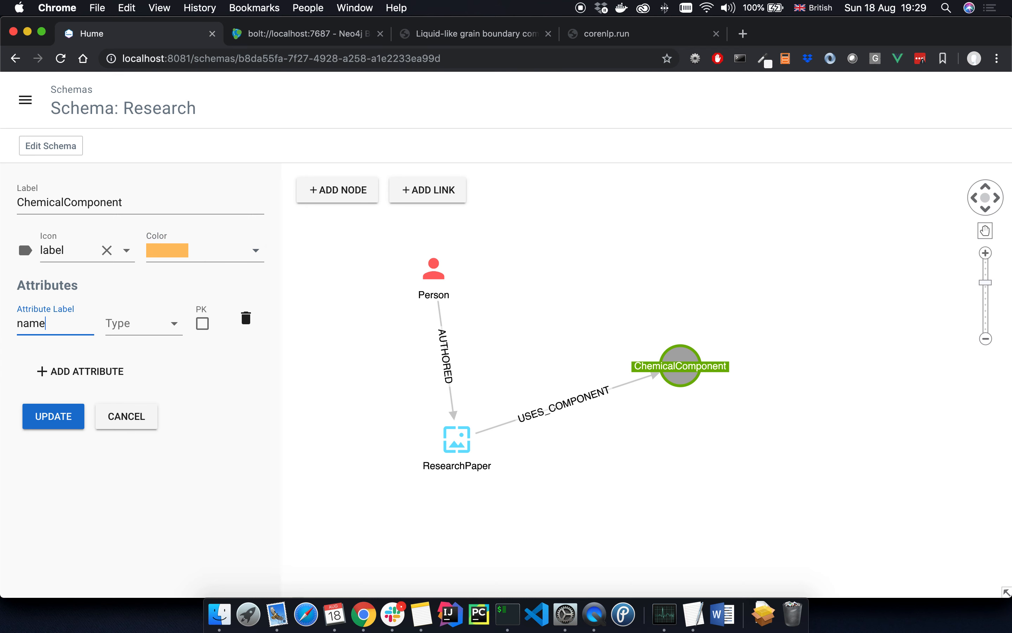
{"action": "left_click", "coordinate": [161, 330]}
{"action": "left_click", "coordinate": [144, 334]}
{"action": "left_click", "coordinate": [203, 323]}
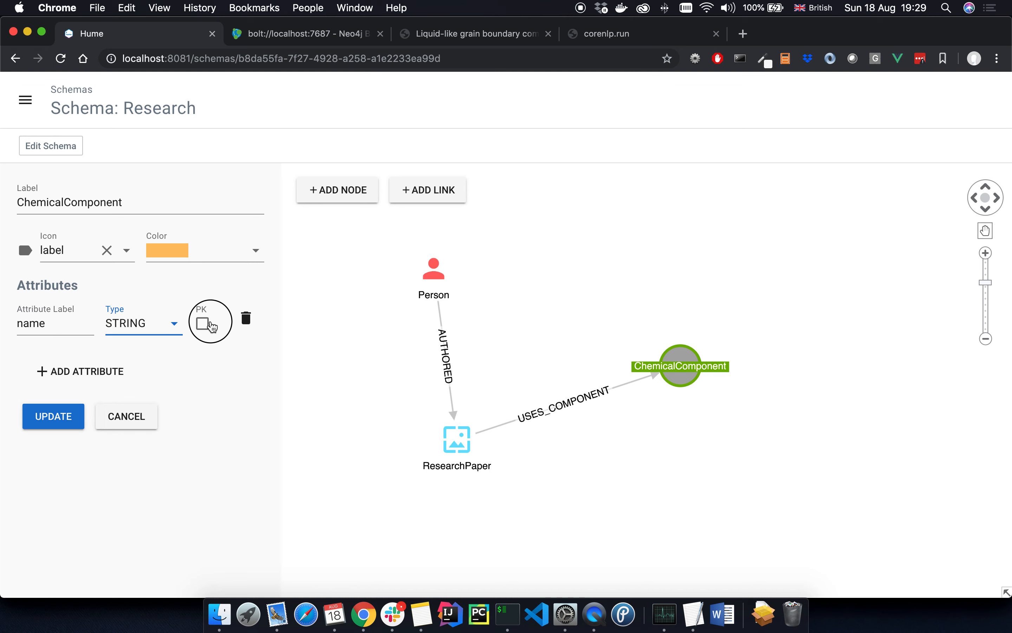
{"action": "left_click", "coordinate": [45, 423]}
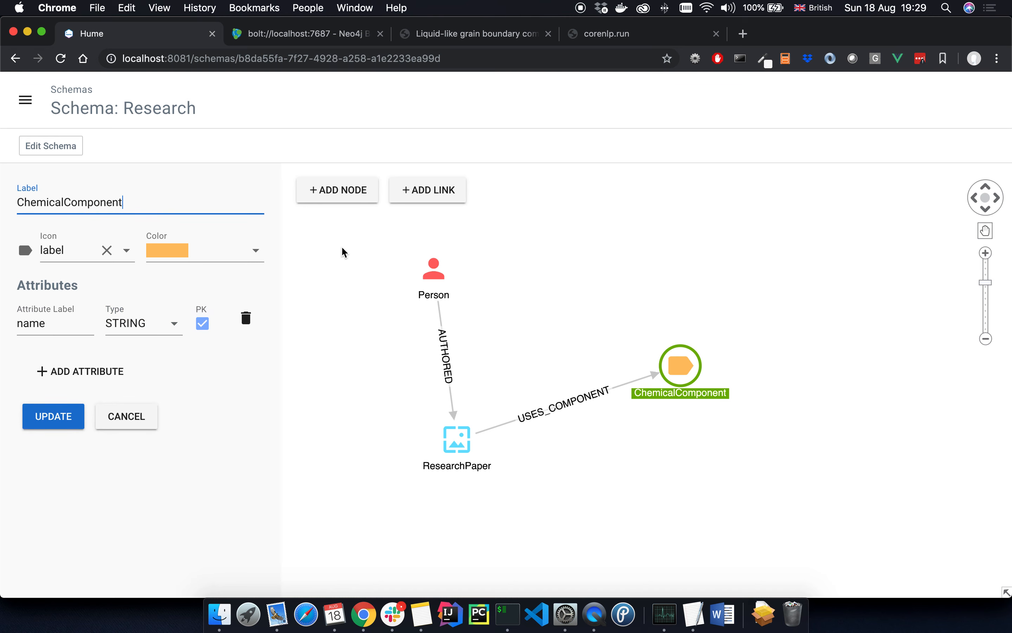
Create a knowledge graph named Demo Research that uses the Research schema and the Neo4j storage connector
{"action": "left_click", "coordinate": [25, 100]}
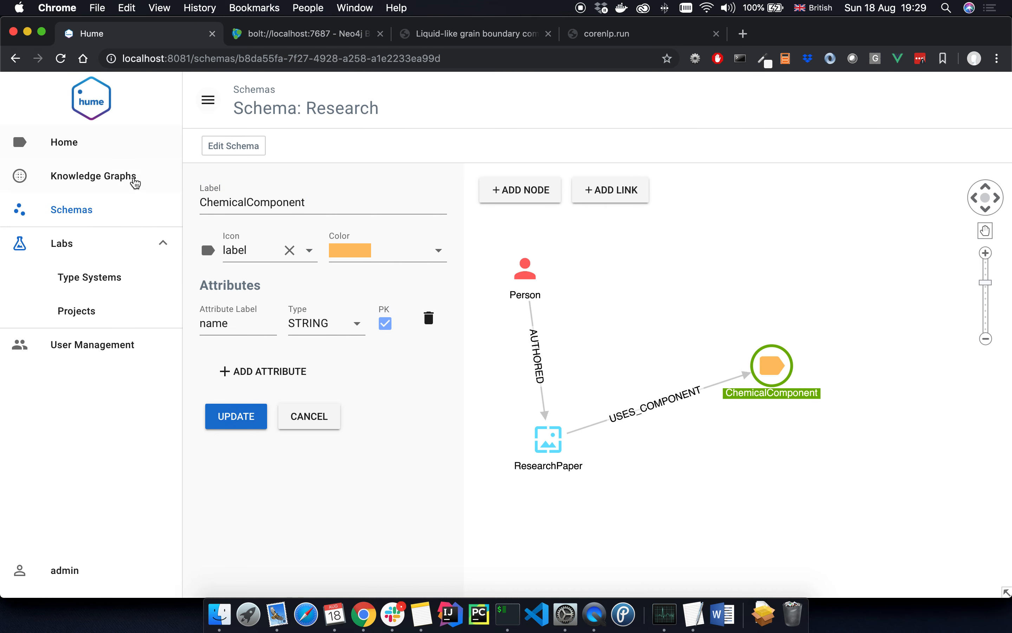
{"action": "left_click", "coordinate": [114, 180]}
{"action": "left_click", "coordinate": [280, 147]}
{"action": "type", "text": "Demo Research"}
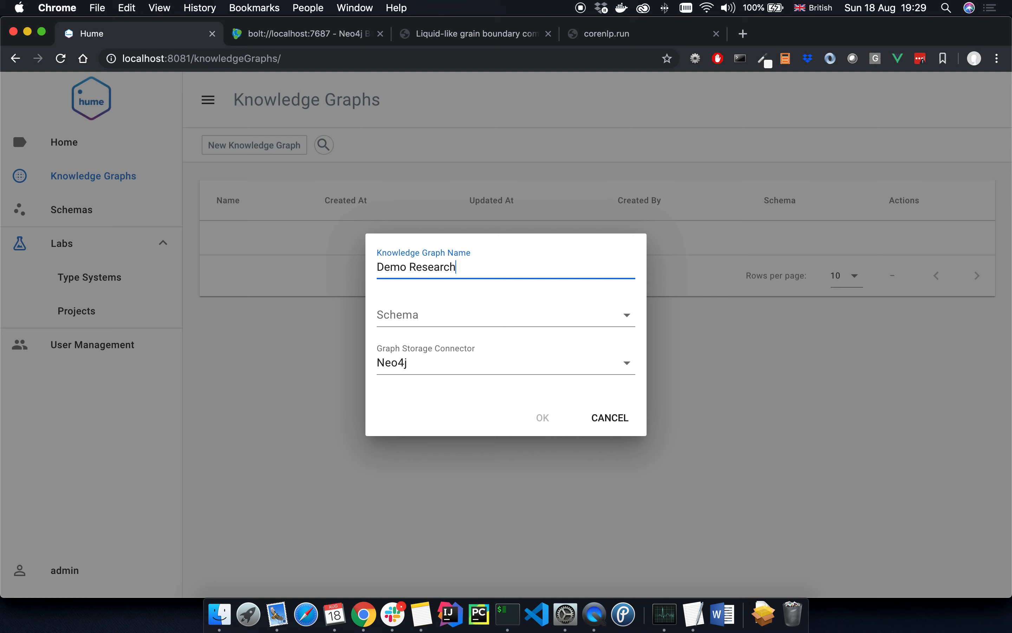
{"action": "left_click", "coordinate": [511, 318]}
{"action": "left_click", "coordinate": [510, 352]}
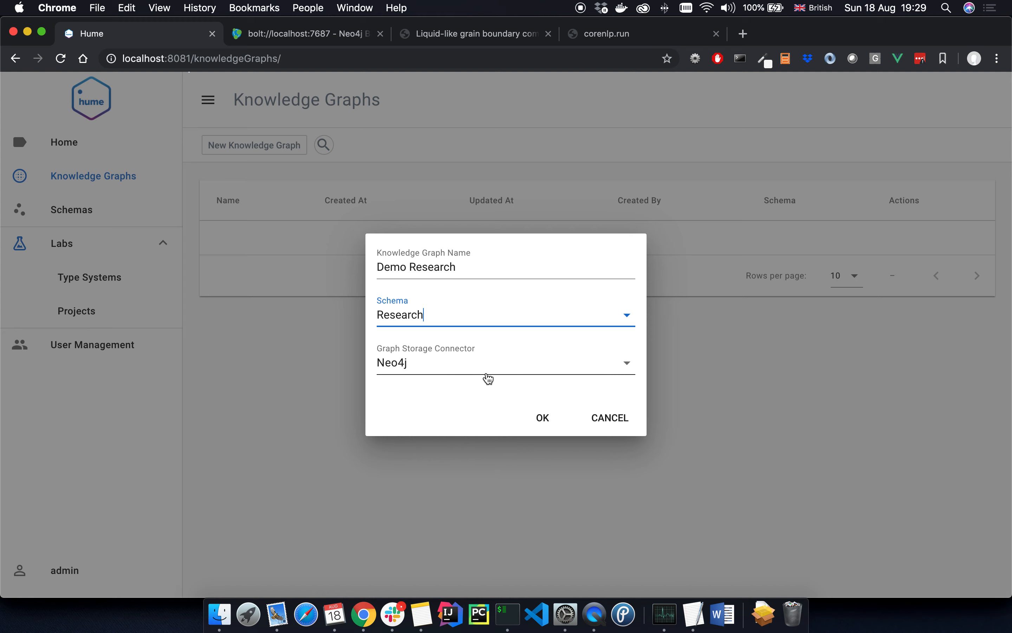
{"action": "left_click", "coordinate": [543, 417]}
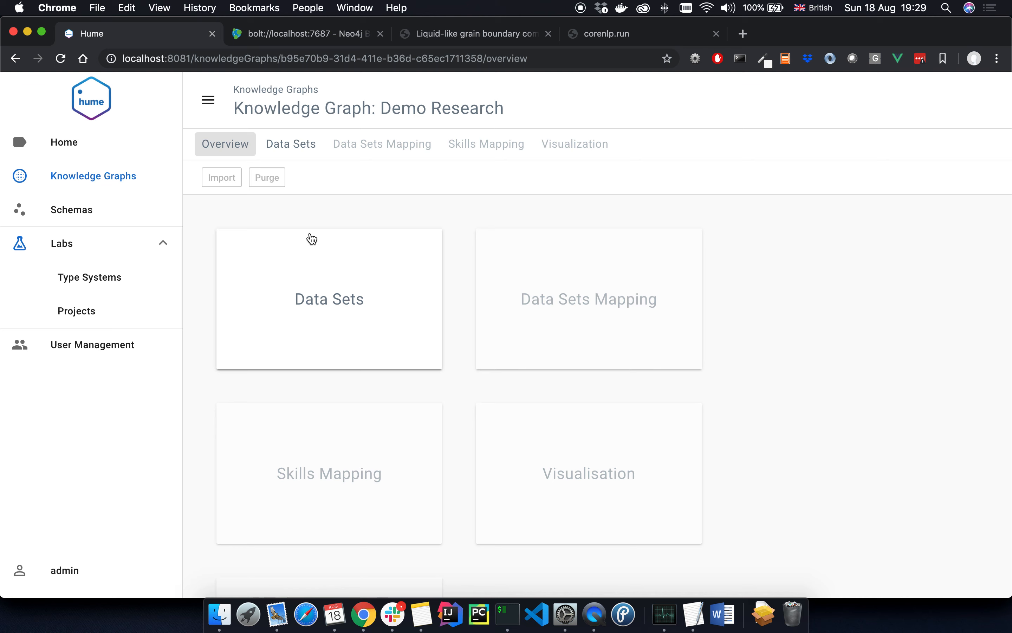
Create a data set named papers in the Demo Research knowledge graph
{"action": "left_click", "coordinate": [207, 99]}
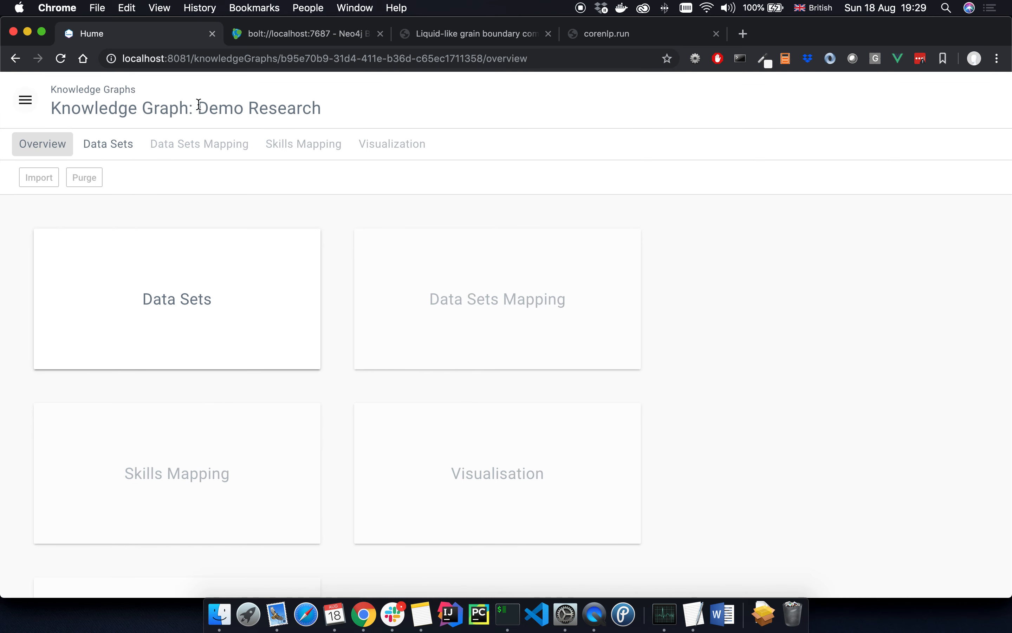
{"action": "left_click", "coordinate": [122, 148]}
{"action": "left_click", "coordinate": [66, 183]}
{"action": "type", "text": "papers"}
{"action": "key", "text": "Return"}
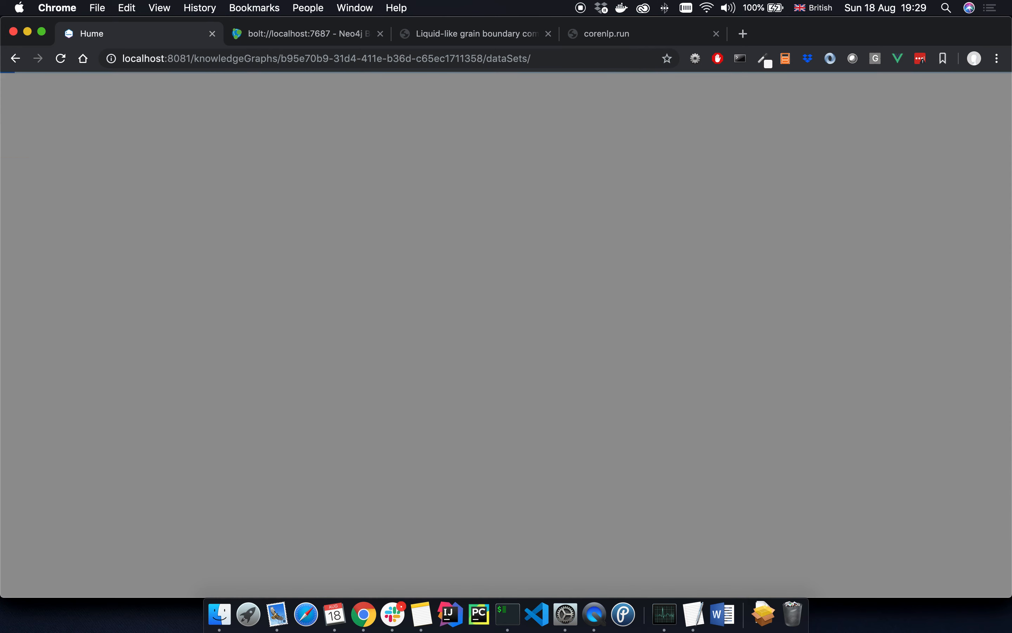
Upload the first 13 JSON files of the papers folder, from 8b2b6f6d through 8b299a84, to the papers data set
{"action": "left_click", "coordinate": [48, 151]}
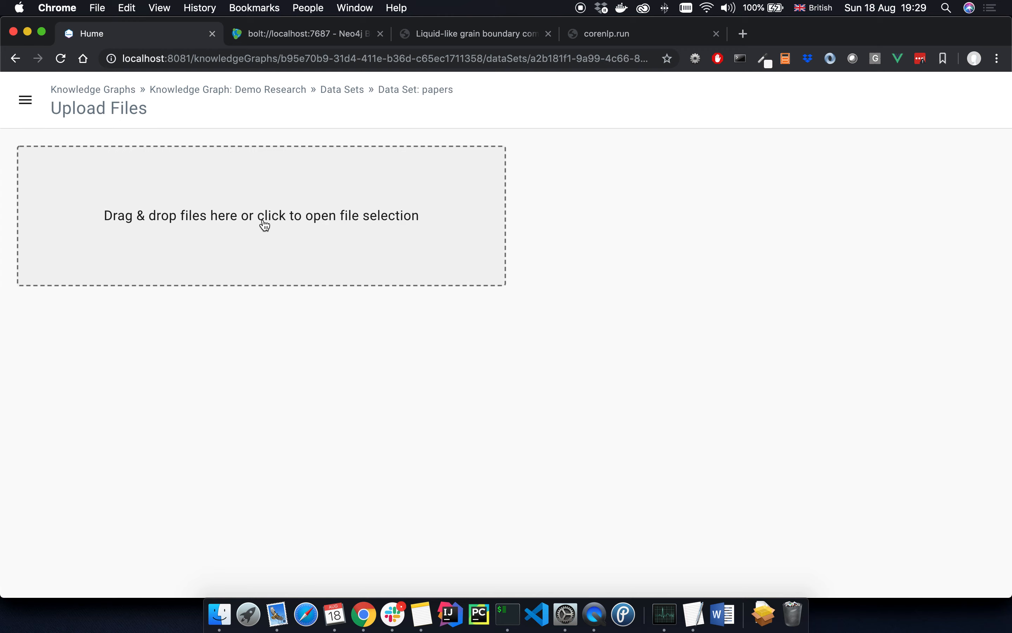
{"action": "left_click", "coordinate": [259, 224]}
{"action": "left_click", "coordinate": [366, 108]}
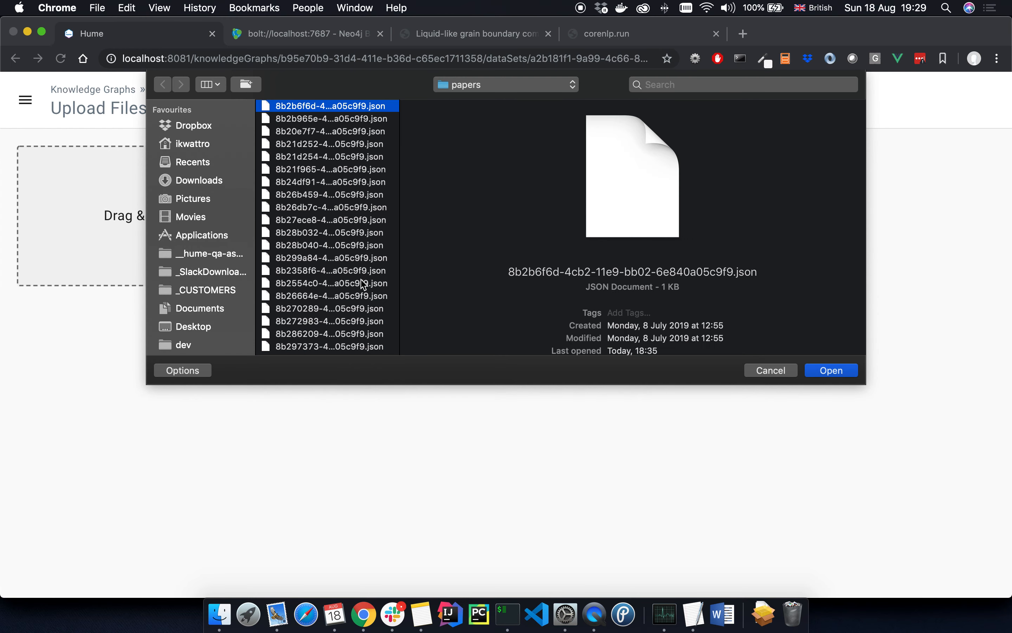
{"action": "left_click", "coordinate": [368, 259], "text": "shift"}
{"action": "left_click", "coordinate": [821, 373]}
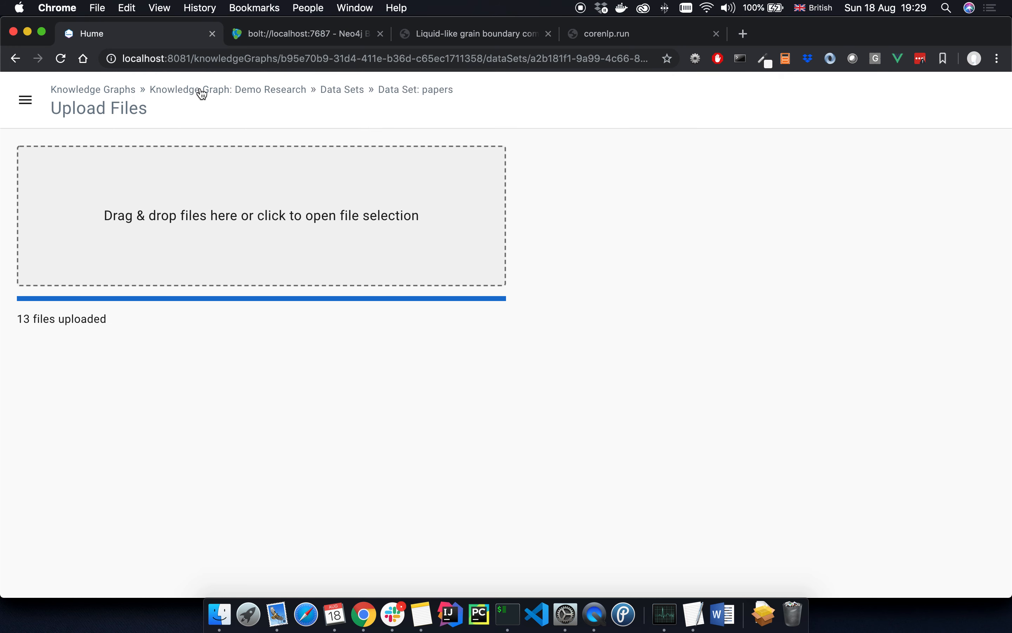
Map the data set's _id, title and text to ResearchPaper's id, title and text, and author to Person's name
{"action": "left_click", "coordinate": [202, 93]}
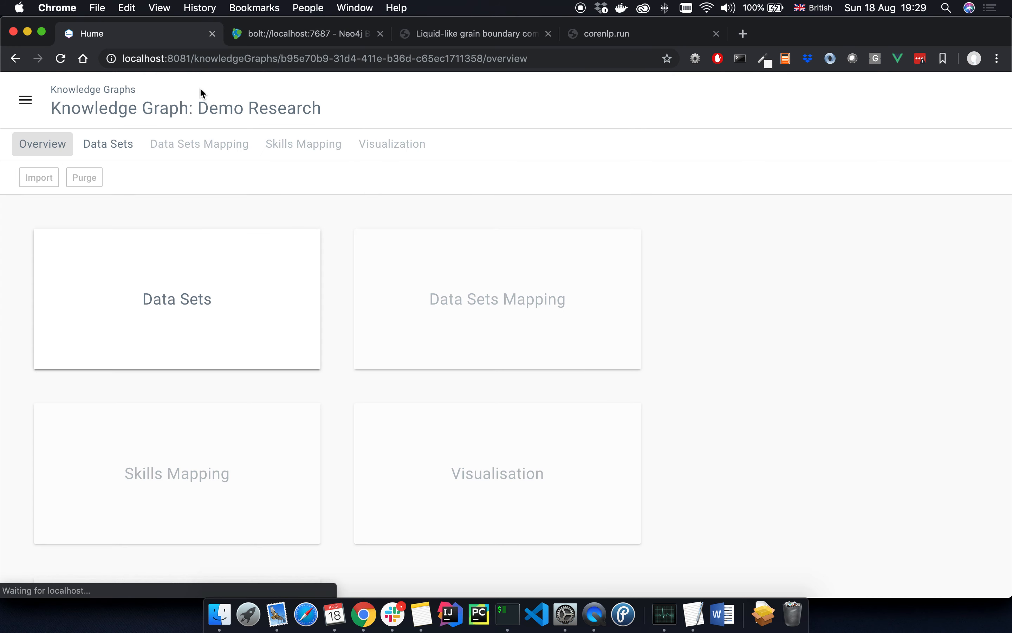
{"action": "left_click", "coordinate": [200, 145]}
{"action": "left_click", "coordinate": [192, 184]}
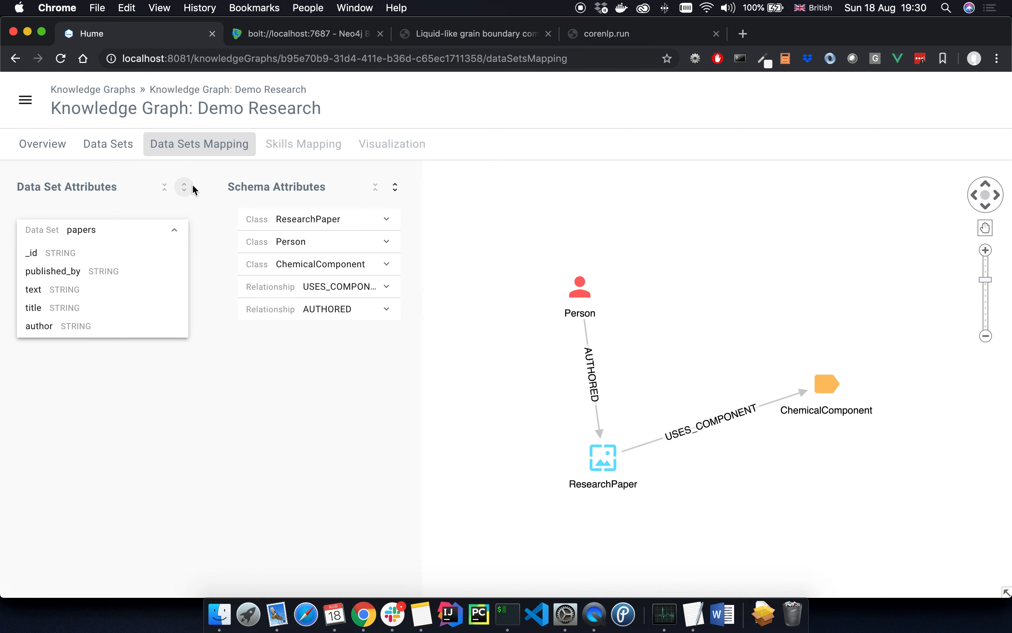
{"action": "left_click", "coordinate": [394, 187]}
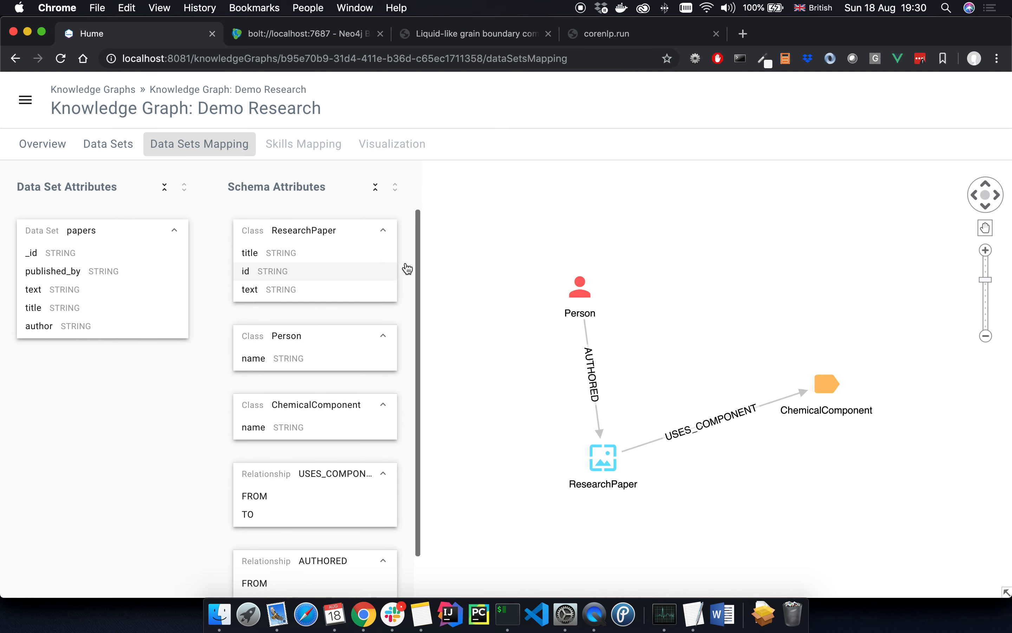
{"action": "left_click_drag", "start_coordinate": [732, 379], "coordinate": [736, 352]}
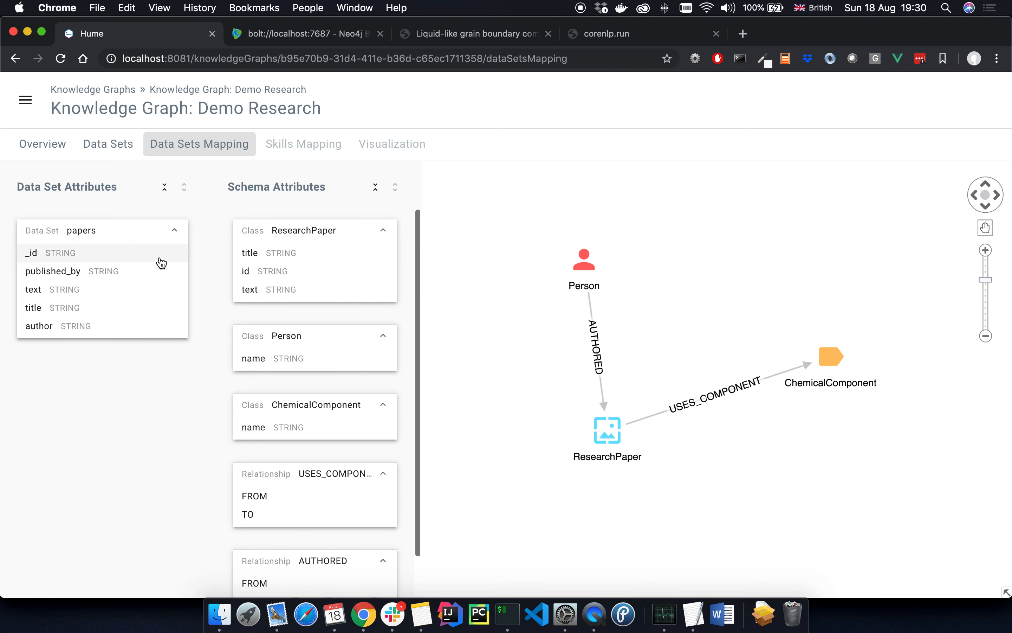
{"action": "left_click_drag", "start_coordinate": [160, 257], "coordinate": [255, 272]}
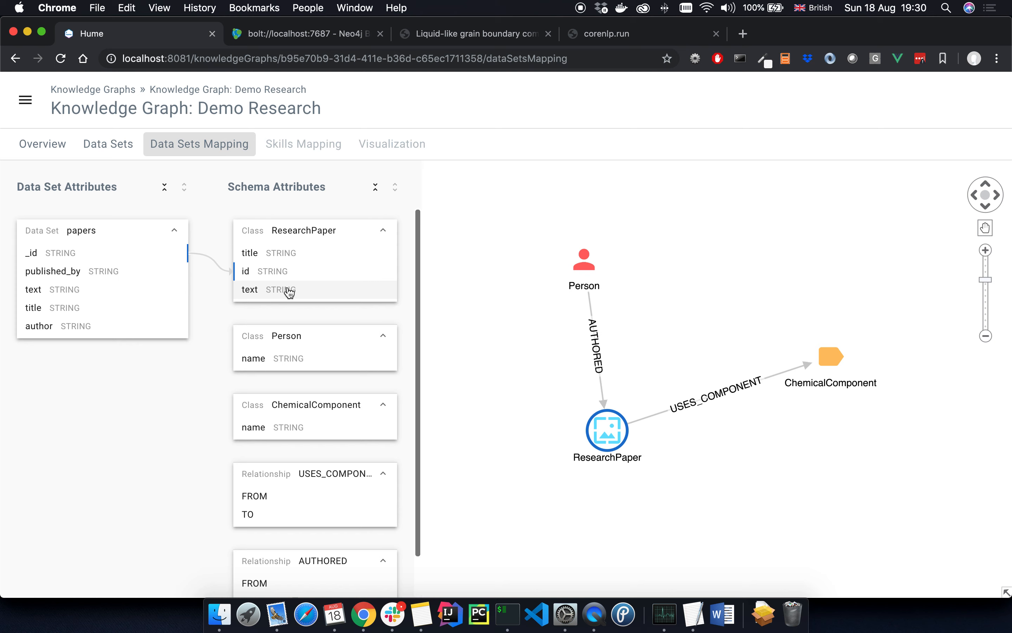
{"action": "left_click_drag", "start_coordinate": [173, 306], "coordinate": [259, 268]}
{"action": "left_click_drag", "start_coordinate": [172, 292], "coordinate": [248, 289]}
{"action": "left_click_drag", "start_coordinate": [180, 330], "coordinate": [259, 360]}
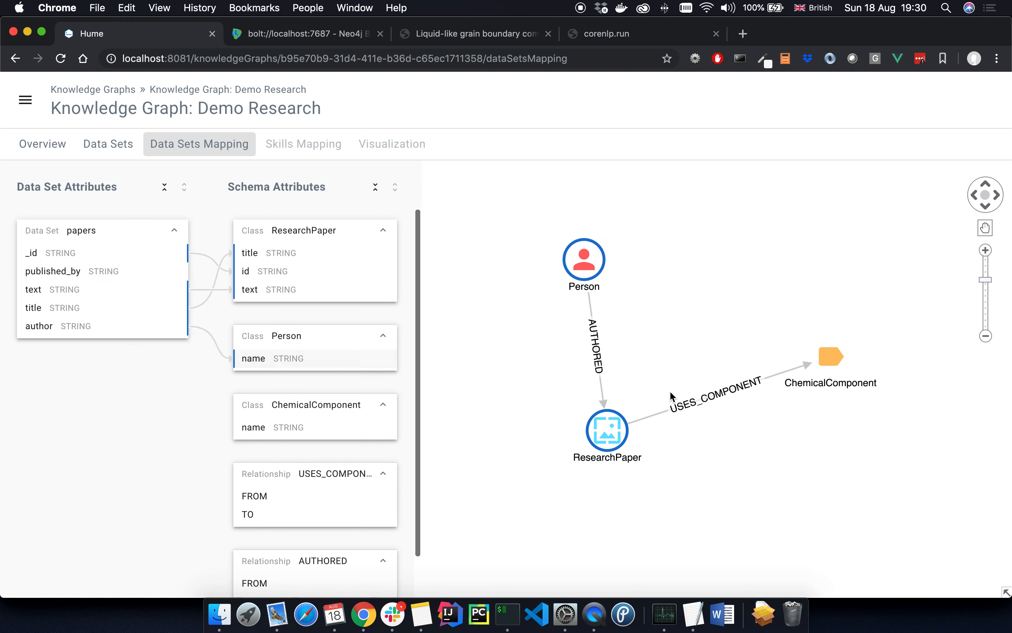
Map the AUTHORED relationship with author as FROM and _id as TO, and review the data set mapping
{"action": "left_click", "coordinate": [597, 344]}
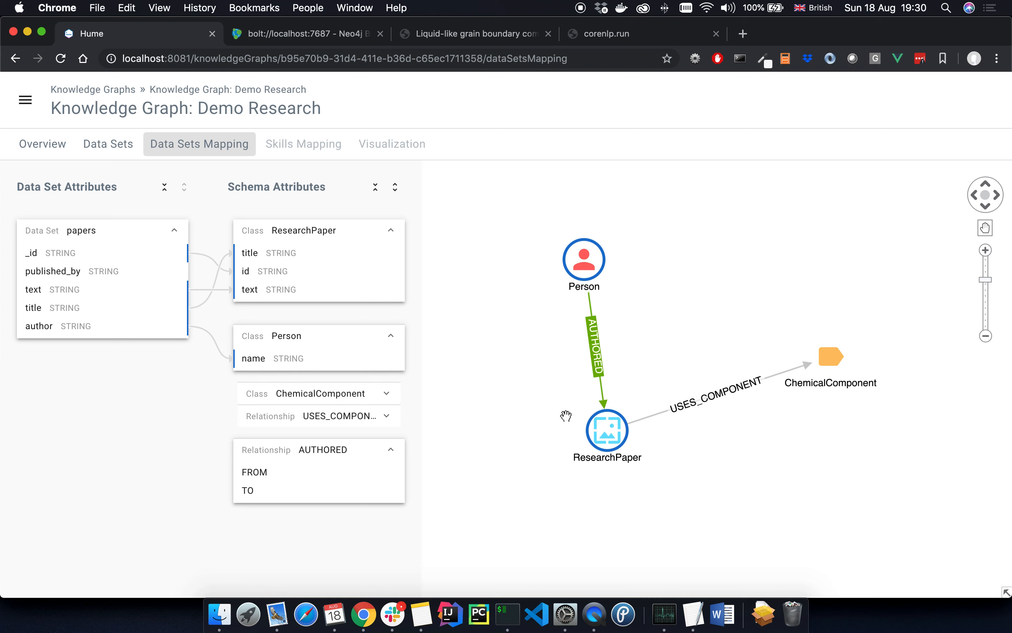
{"action": "left_click_drag", "start_coordinate": [145, 334], "coordinate": [248, 475]}
{"action": "left_click_drag", "start_coordinate": [153, 255], "coordinate": [247, 498]}
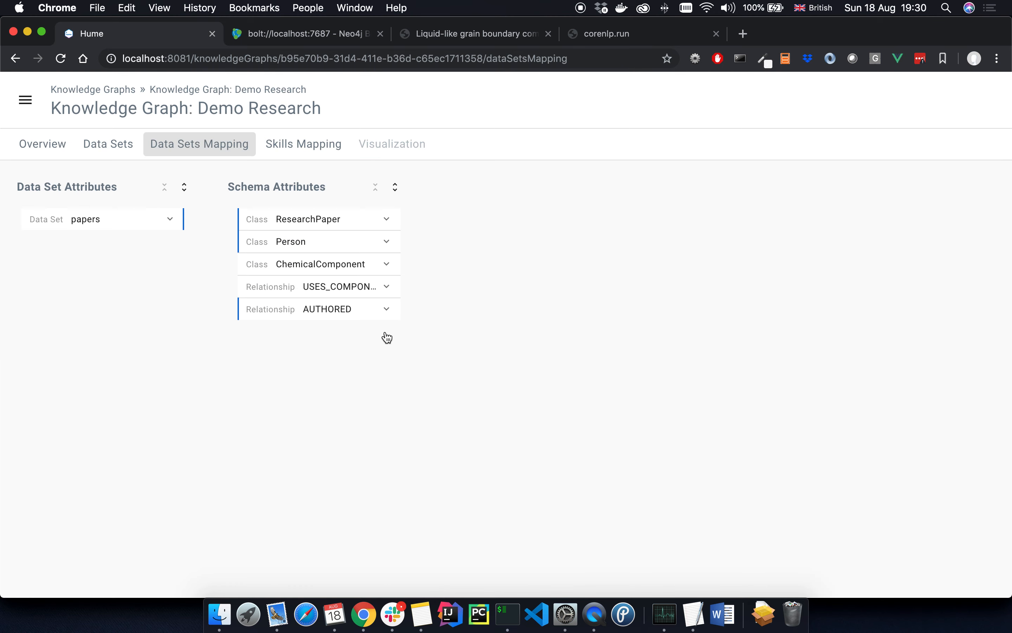
{"action": "left_click_drag", "start_coordinate": [655, 373], "coordinate": [621, 332]}
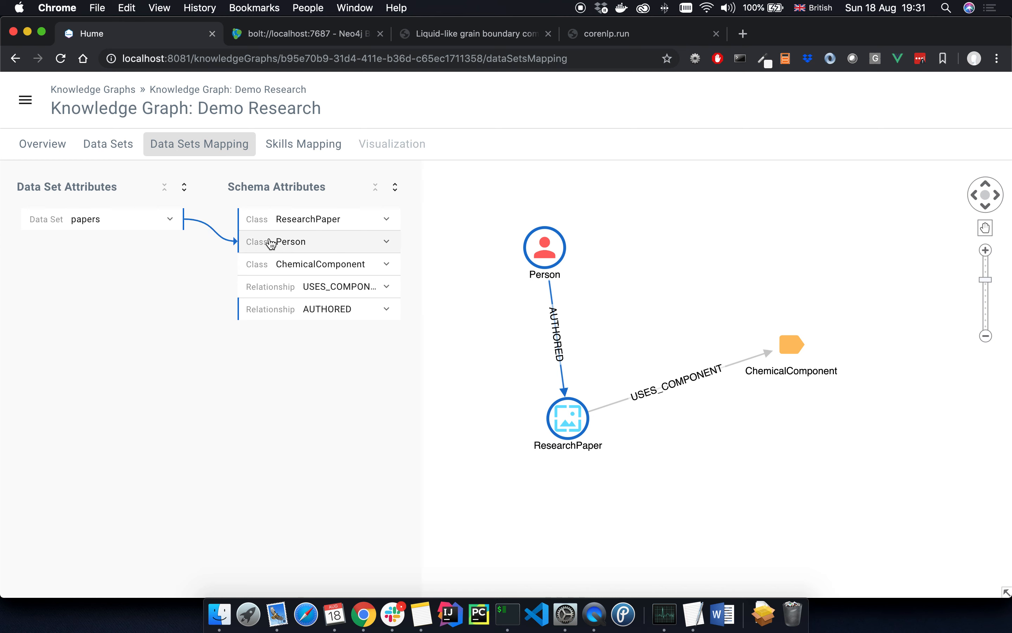
{"action": "left_click", "coordinate": [169, 220]}
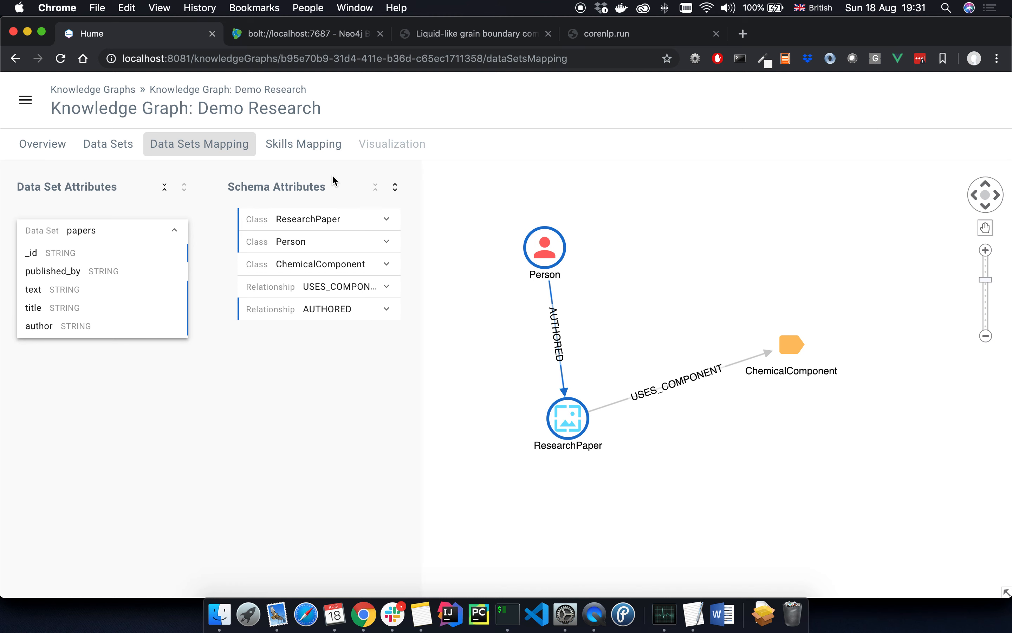
Add a Chemical Components skill mapping with label CHEMICAL_COMPONENT for USES_COMPONENT, from ResearchPaper's text to ChemicalComponent's name
{"action": "left_click", "coordinate": [304, 142]}
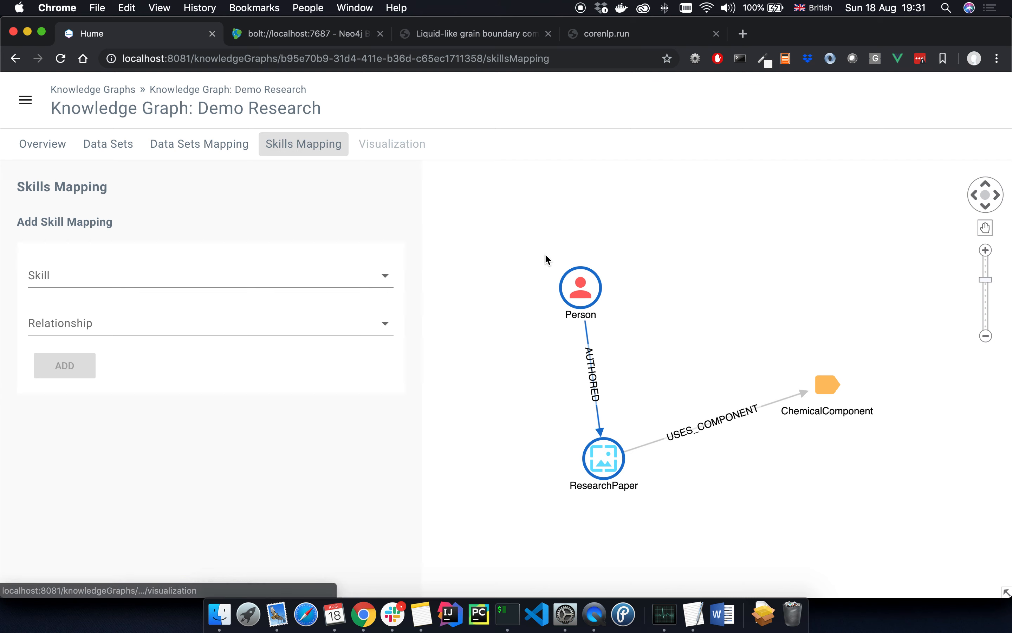
{"action": "left_click_drag", "start_coordinate": [763, 332], "coordinate": [757, 301]}
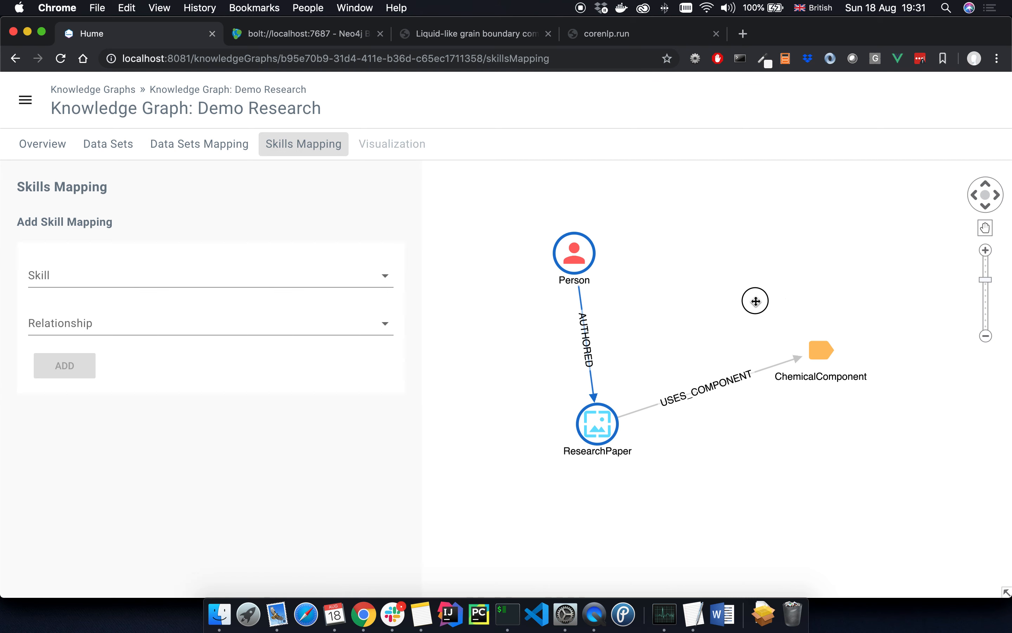
{"action": "left_click", "coordinate": [725, 382]}
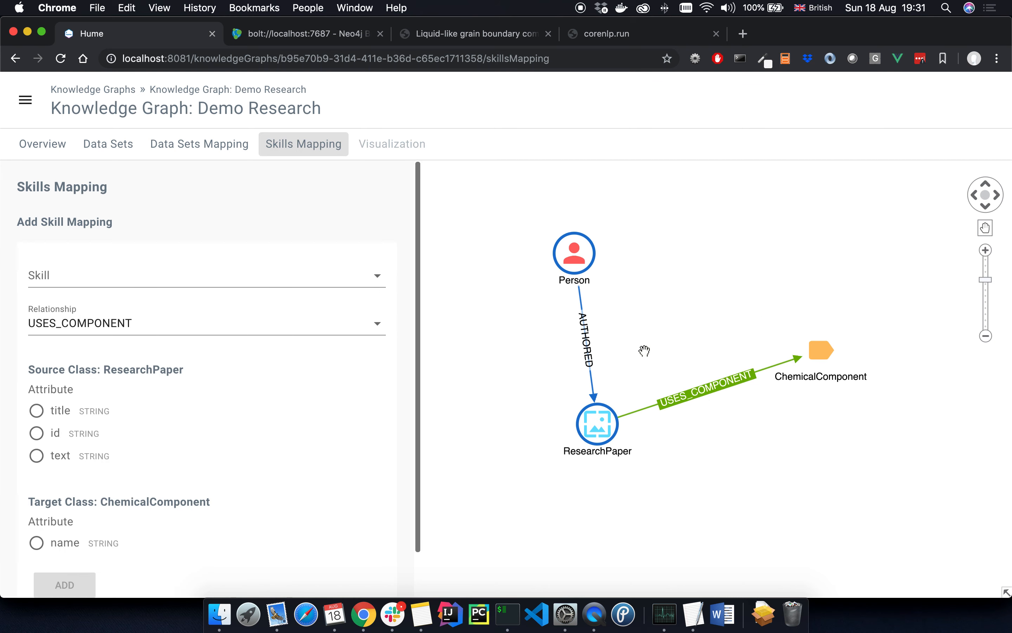
{"action": "left_click", "coordinate": [201, 279]}
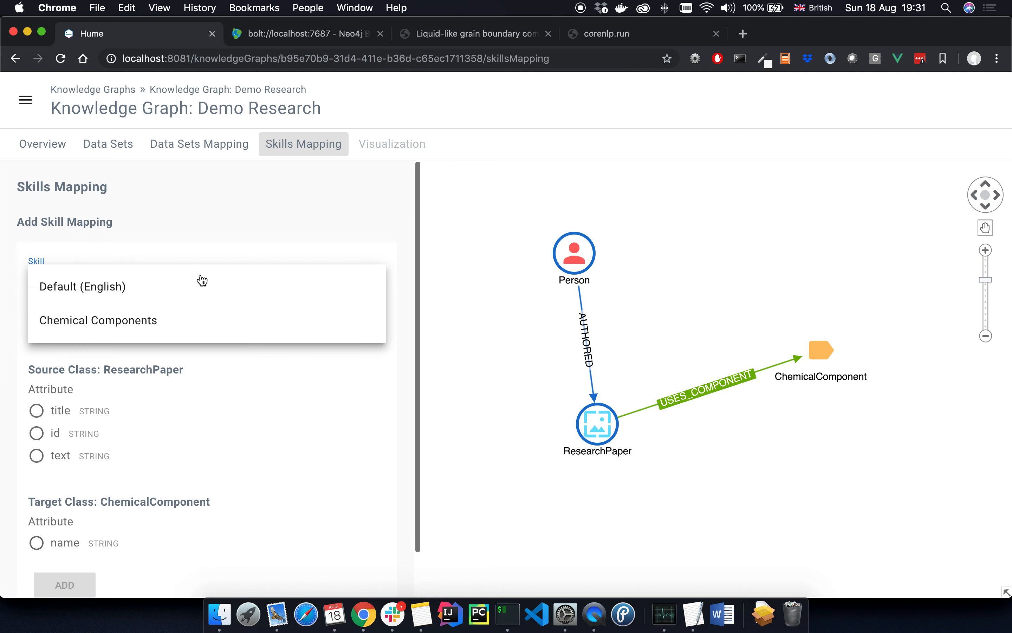
{"action": "left_click", "coordinate": [150, 321]}
{"action": "left_click", "coordinate": [128, 348]}
{"action": "scroll", "coordinate": [129, 389], "scroll_direction": "down", "scroll_amount": 5}
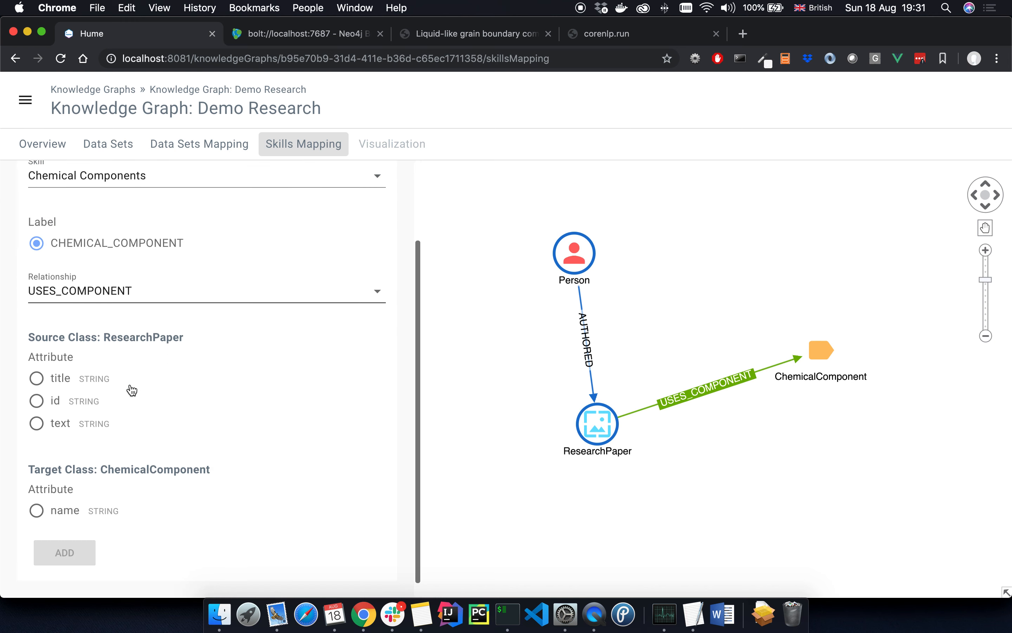
{"action": "left_click", "coordinate": [40, 425]}
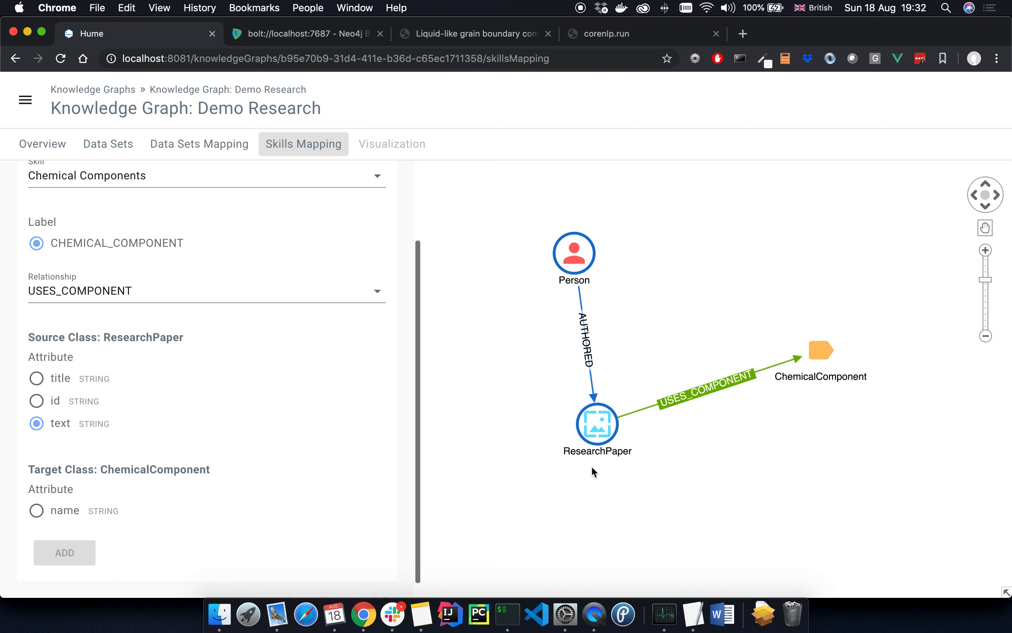
{"action": "left_click", "coordinate": [37, 510]}
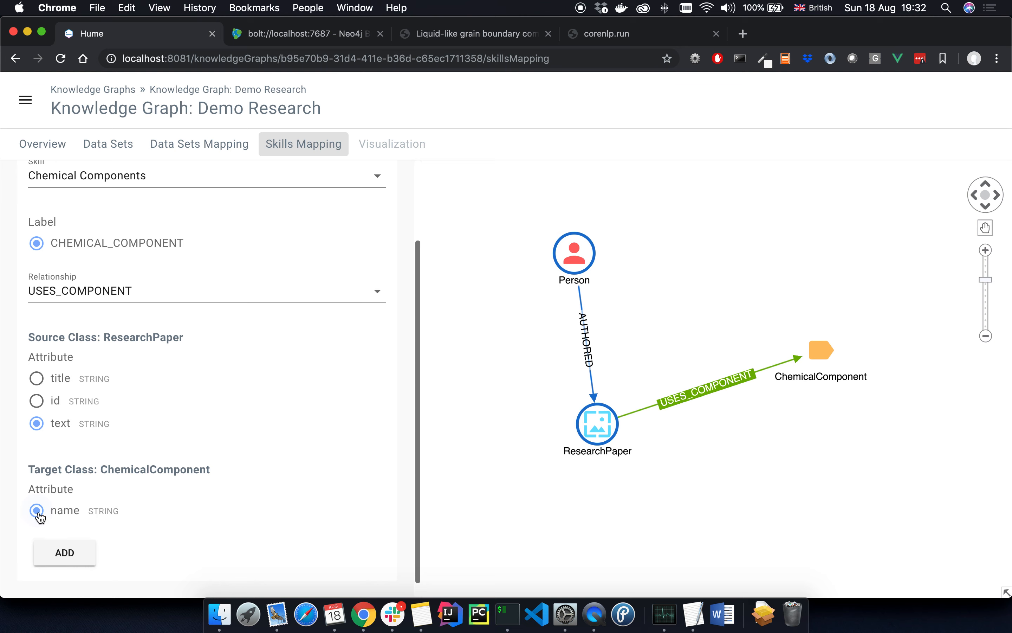
{"action": "left_click", "coordinate": [64, 554]}
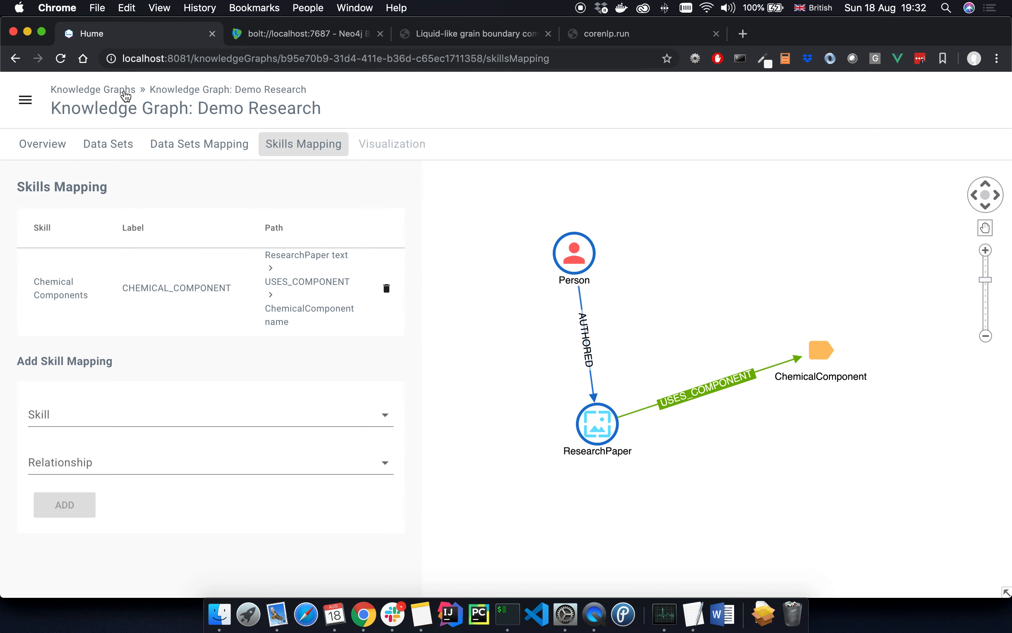
Return to the Demo Research overview, and run MATCH (n) RETURN n in Neo4j Browser to check the database contents
{"action": "left_click", "coordinate": [190, 90]}
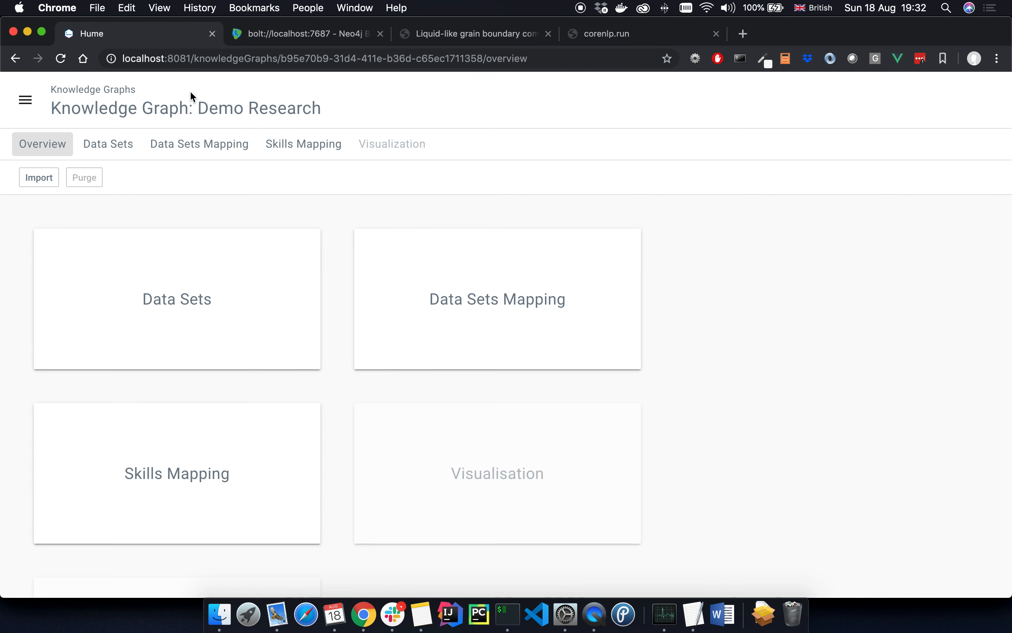
{"action": "left_click", "coordinate": [274, 42]}
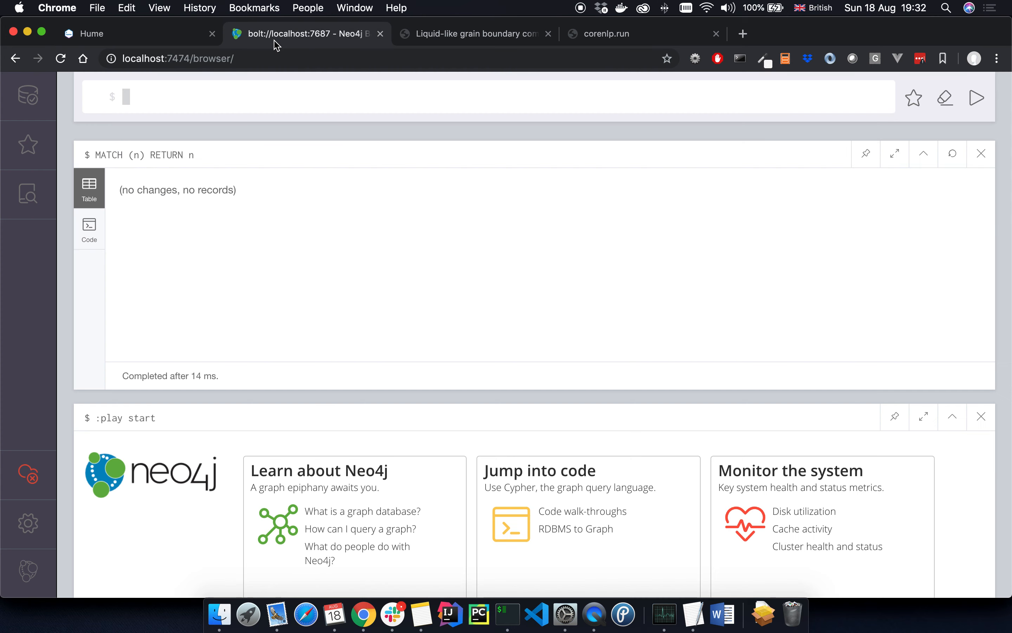
{"action": "key", "text": "Up"}
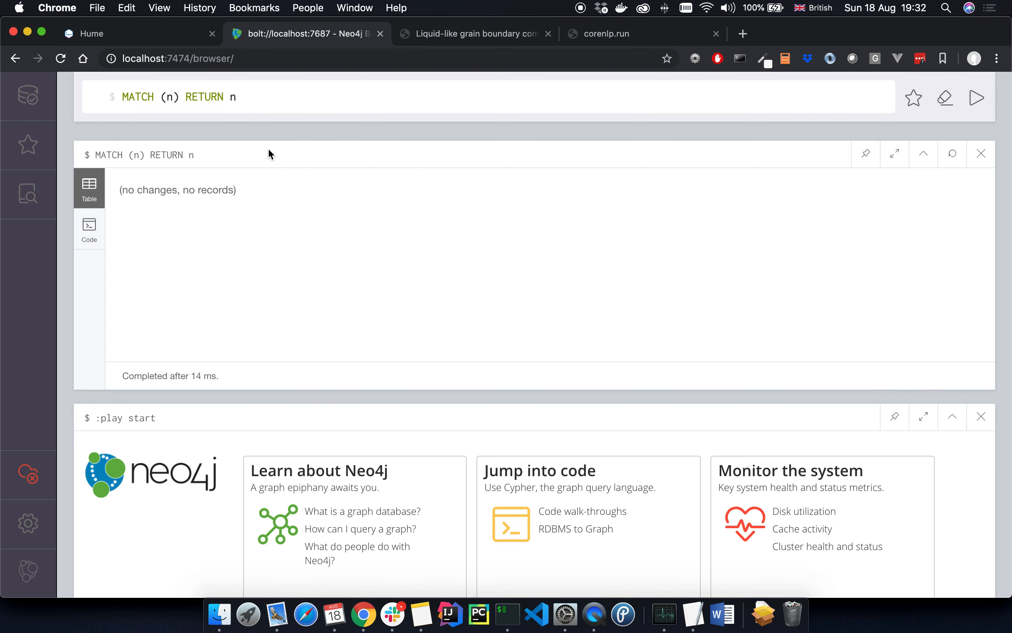
{"action": "key", "text": "Return"}
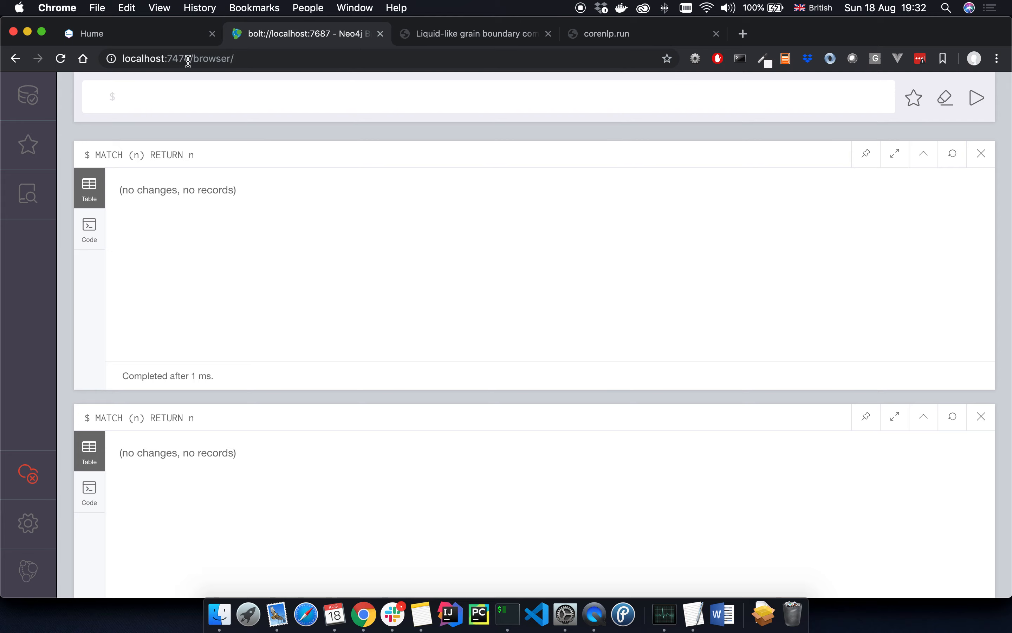
Switch back to Hume and import the mapped data into the Demo Research knowledge graph
{"action": "left_click", "coordinate": [166, 35]}
{"action": "left_click", "coordinate": [36, 178]}
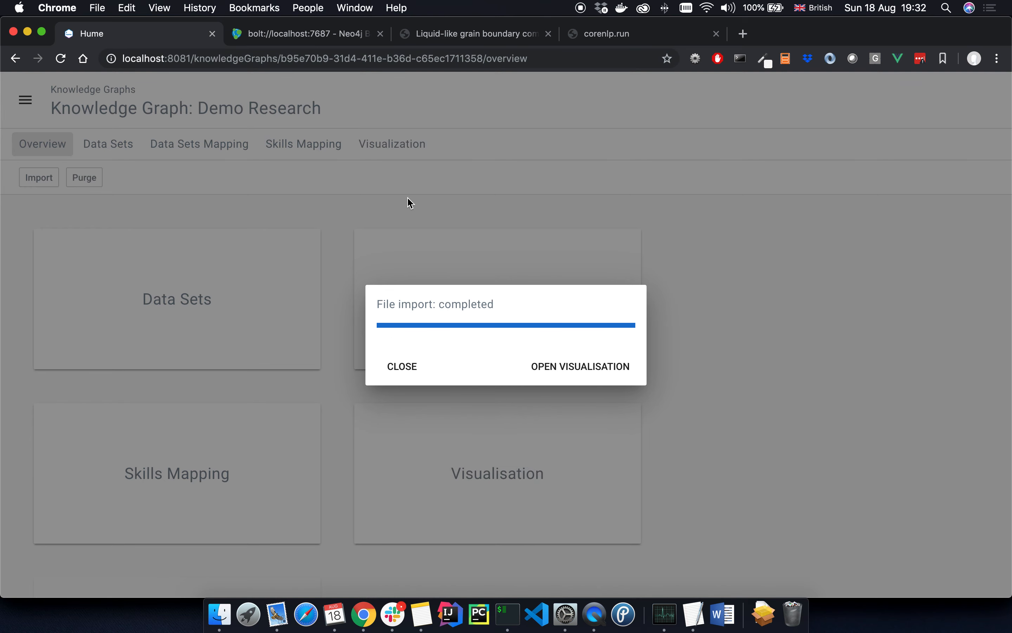
Switch to Neo4j Browser, run MATCH (n:ResearchPaper) RETURN n LIMIT 10 and examine the returned graph
{"action": "left_click", "coordinate": [324, 36]}
{"action": "key", "text": "Up"}
{"action": "key", "text": "Up"}
{"action": "key", "text": "Up"}
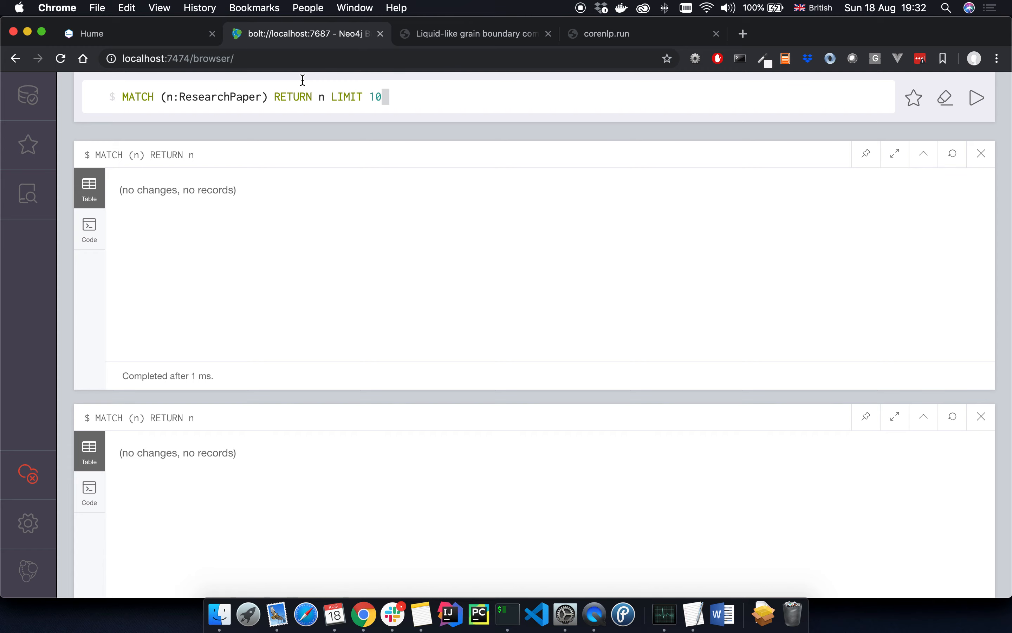
{"action": "key", "text": "Return"}
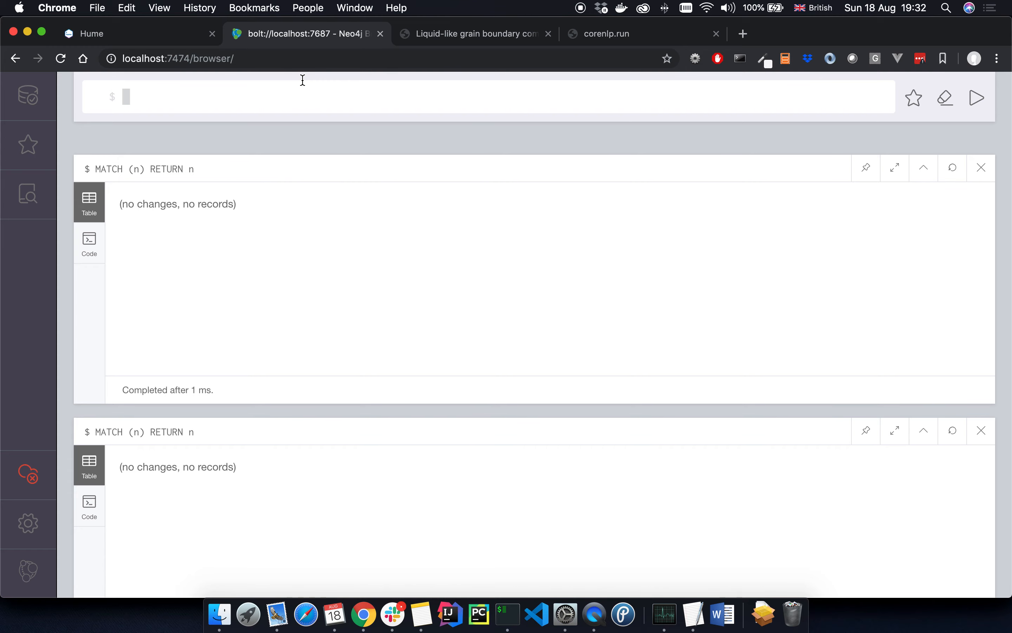
{"action": "left_click_drag", "start_coordinate": [391, 284], "coordinate": [201, 273]}
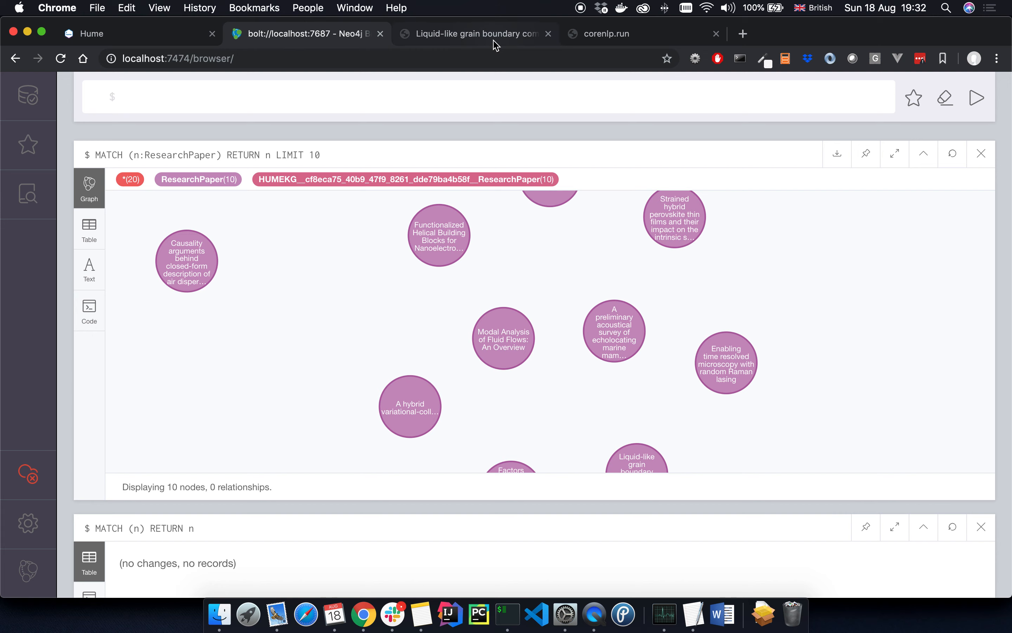
Switch to the corenlp.run page and examine the part-of-speech and named entity annotations of the TiO2-CuO abstract
{"action": "left_click", "coordinate": [601, 40]}
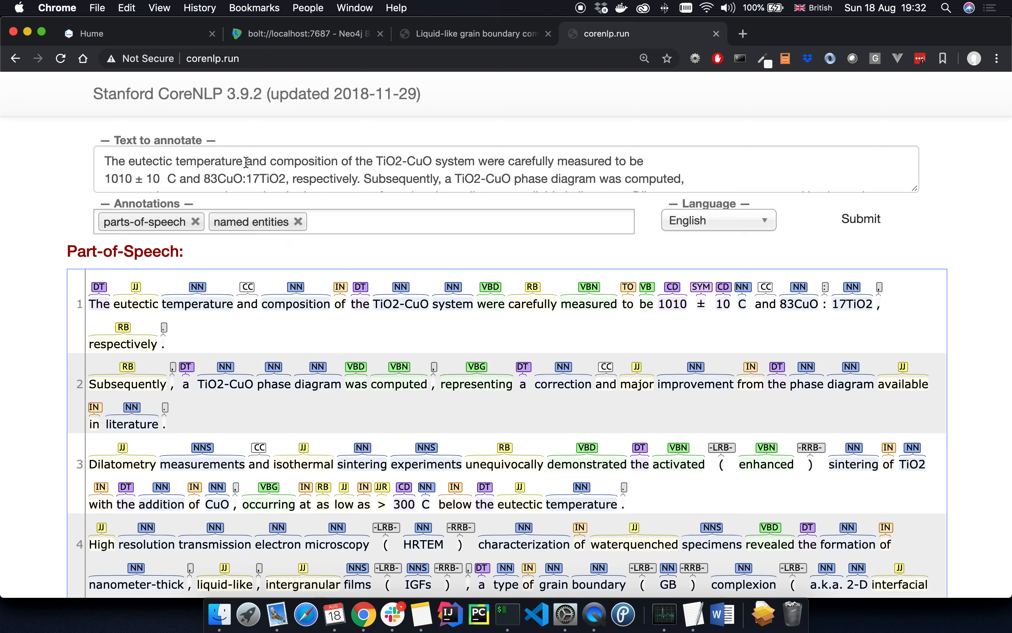
{"action": "scroll", "coordinate": [416, 225], "scroll_direction": "down", "scroll_amount": 1}
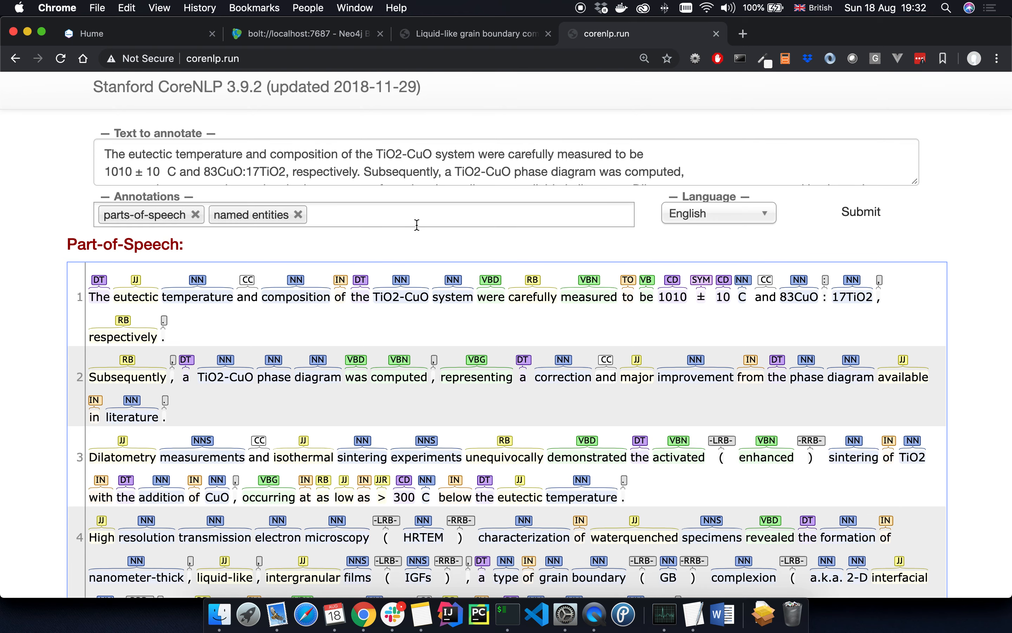
{"action": "scroll", "coordinate": [417, 225], "scroll_direction": "down", "scroll_amount": 2}
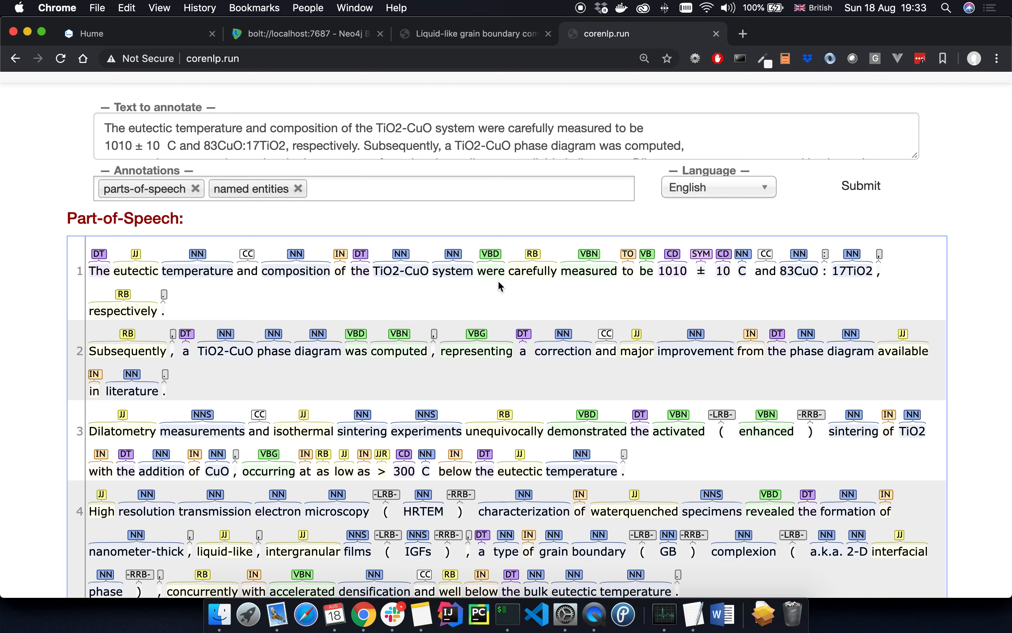
{"action": "scroll", "coordinate": [499, 282], "scroll_direction": "down", "scroll_amount": 7}
{"action": "scroll", "coordinate": [499, 284], "scroll_direction": "down", "scroll_amount": 7}
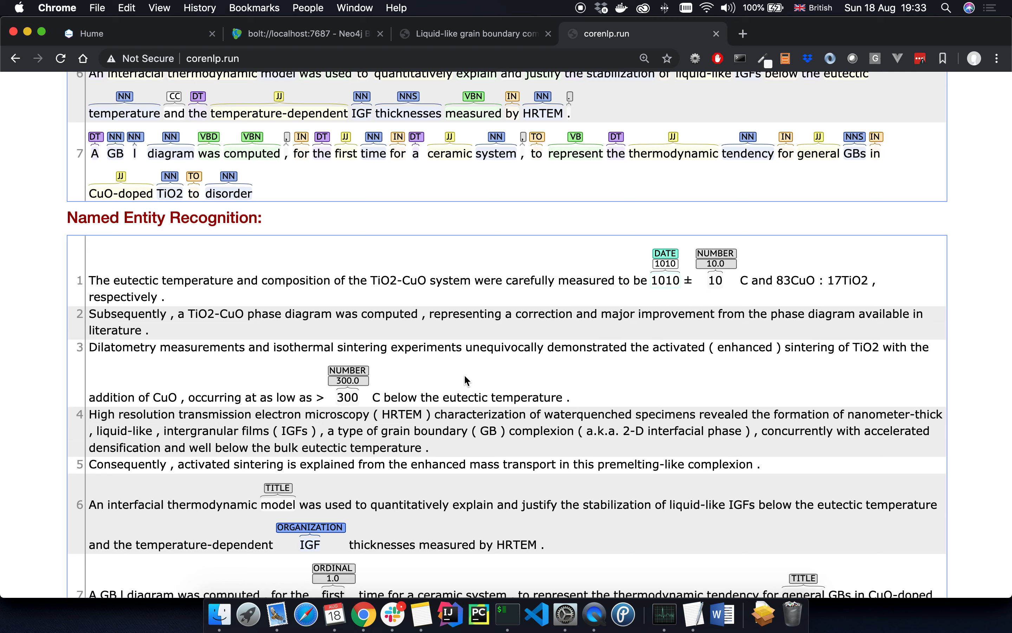
{"action": "scroll", "coordinate": [465, 378], "scroll_direction": "up", "scroll_amount": 3}
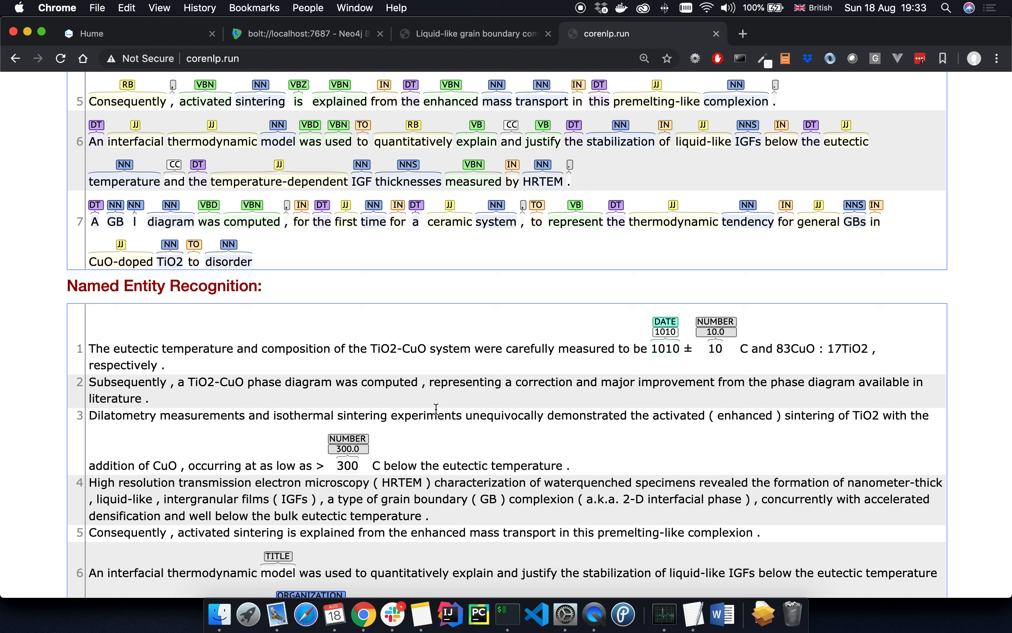
{"action": "scroll", "coordinate": [474, 411], "scroll_direction": "up", "scroll_amount": 5}
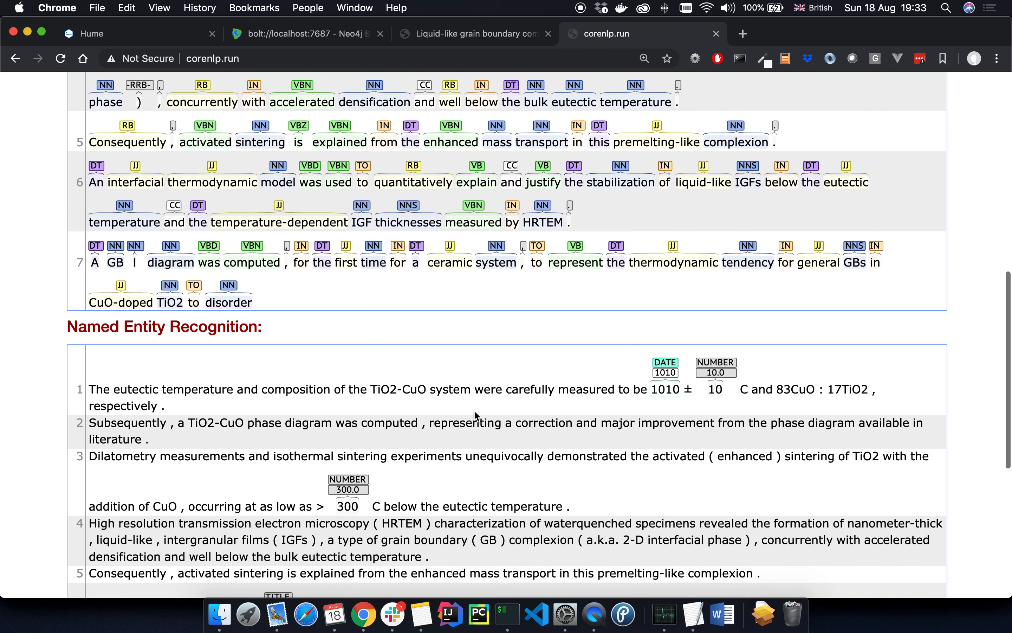
{"action": "scroll", "coordinate": [474, 414], "scroll_direction": "up", "scroll_amount": 4}
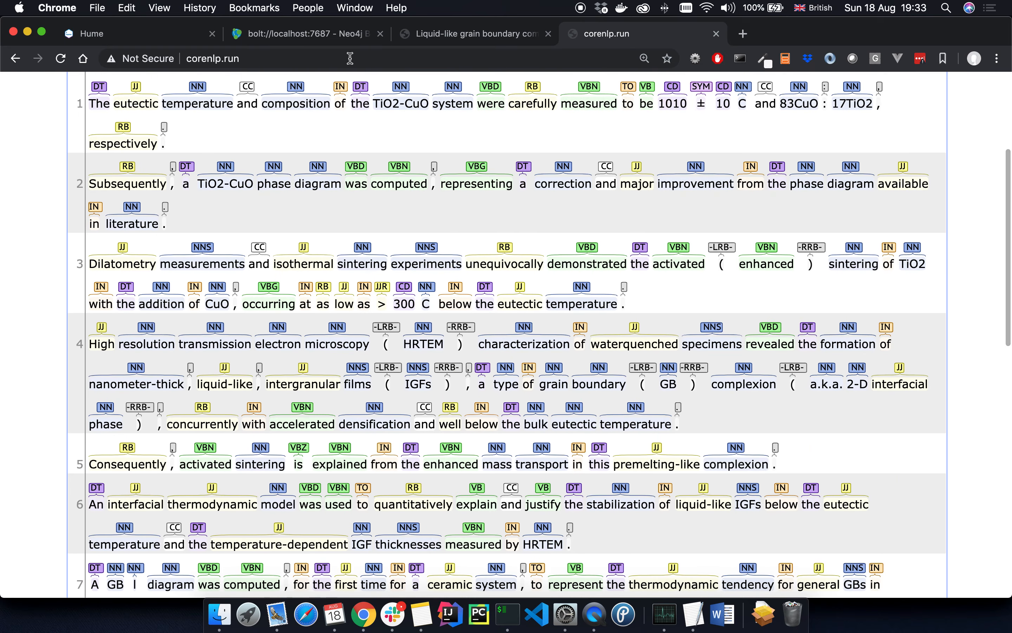
Switch back to Hume, open the Demo Research visualisation and search it for TiO2, copied from the paper's title in the PDF
{"action": "left_click", "coordinate": [152, 35]}
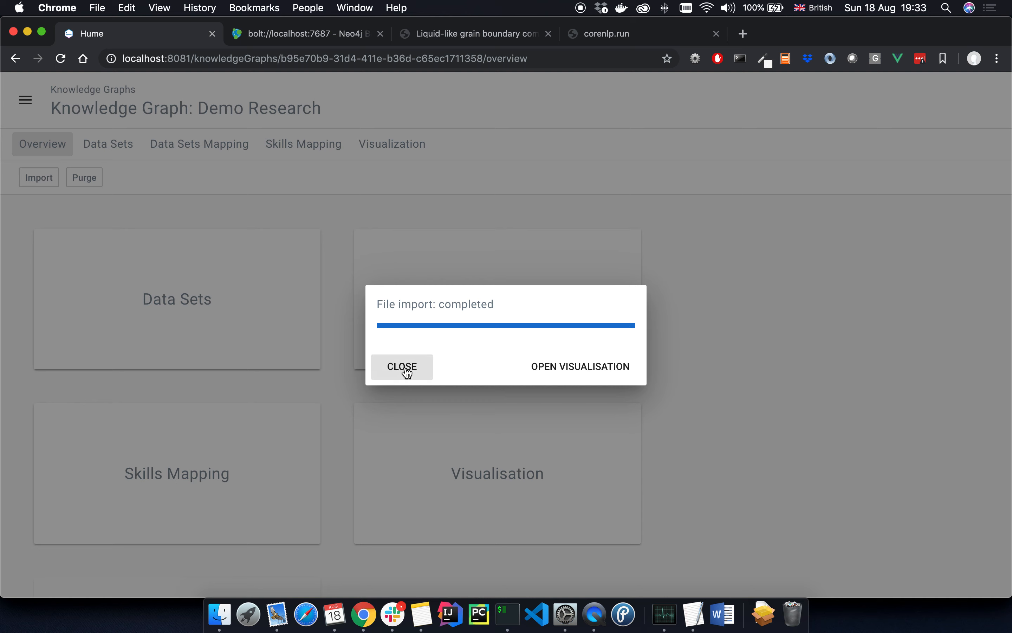
{"action": "left_click", "coordinate": [578, 372]}
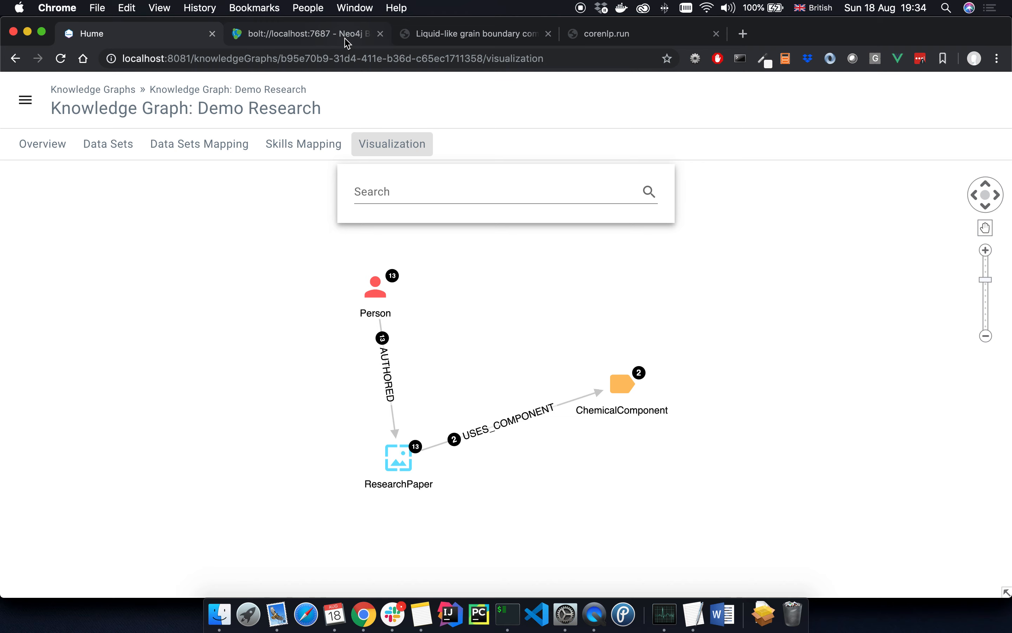
{"action": "left_click", "coordinate": [423, 39]}
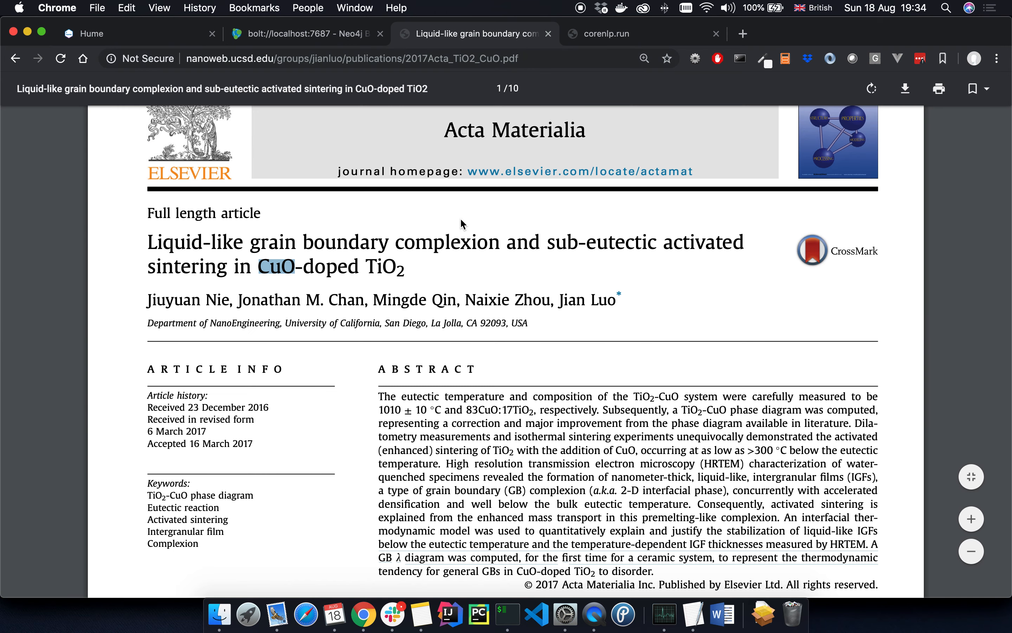
{"action": "left_click_drag", "start_coordinate": [370, 266], "coordinate": [407, 269]}
{"action": "key", "text": "super+c"}
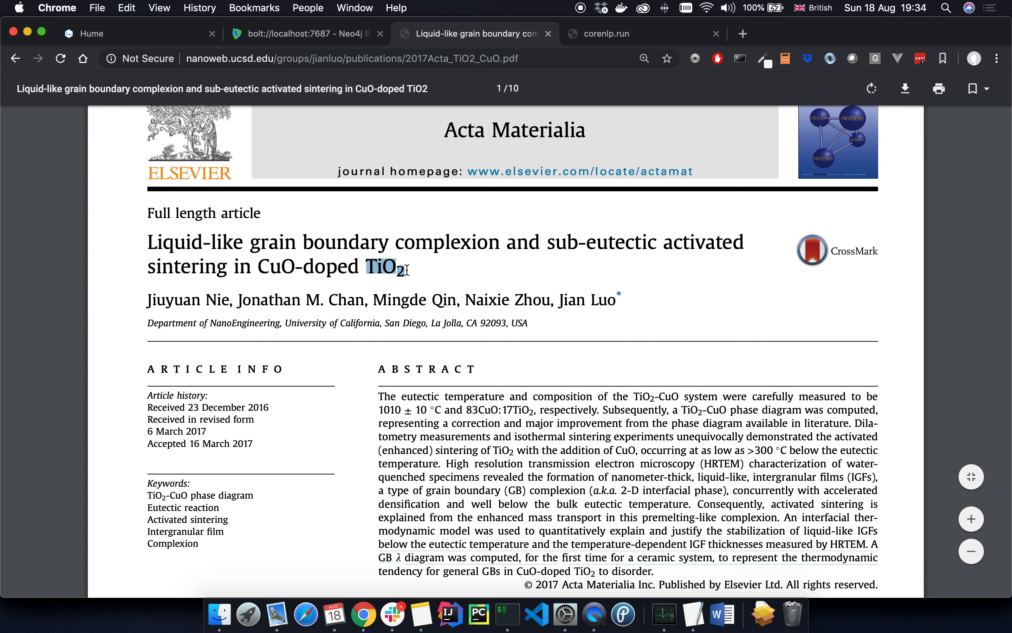
{"action": "left_click", "coordinate": [159, 35]}
{"action": "left_click", "coordinate": [431, 193]}
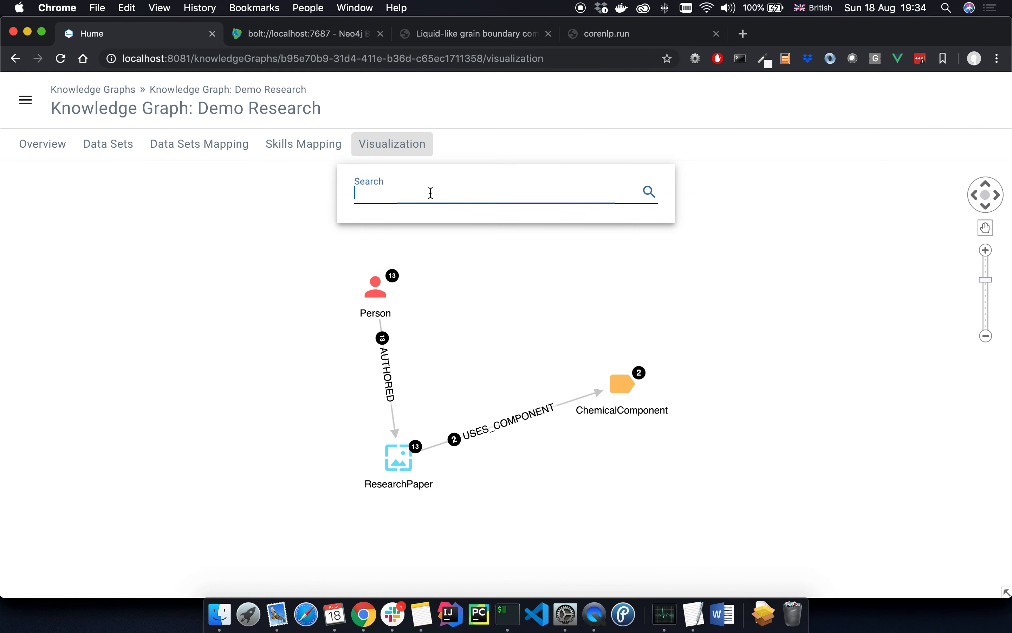
{"action": "key", "text": "super+v"}
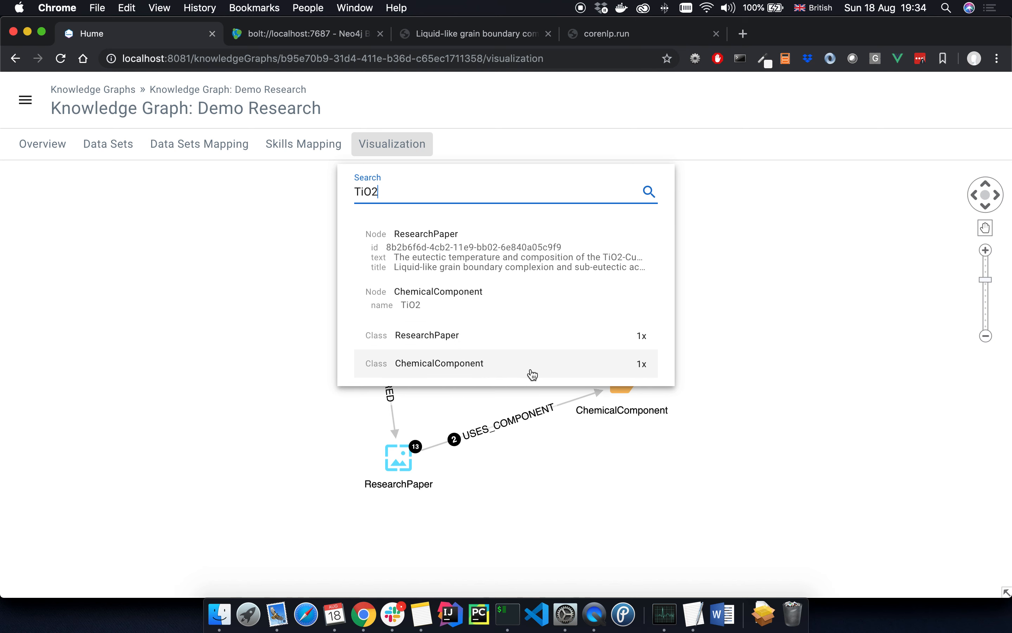
Switch to Neo4j Browser and rerun the earlier query MATCH p=()-[r:USES_COMPONENT]->() RETURN p LIMIT 25
{"action": "left_click", "coordinate": [335, 33]}
{"action": "key", "text": "super+Up"}
{"action": "key", "text": "super+Up"}
{"action": "key", "text": "super+Up"}
{"action": "key", "text": "super+Up"}
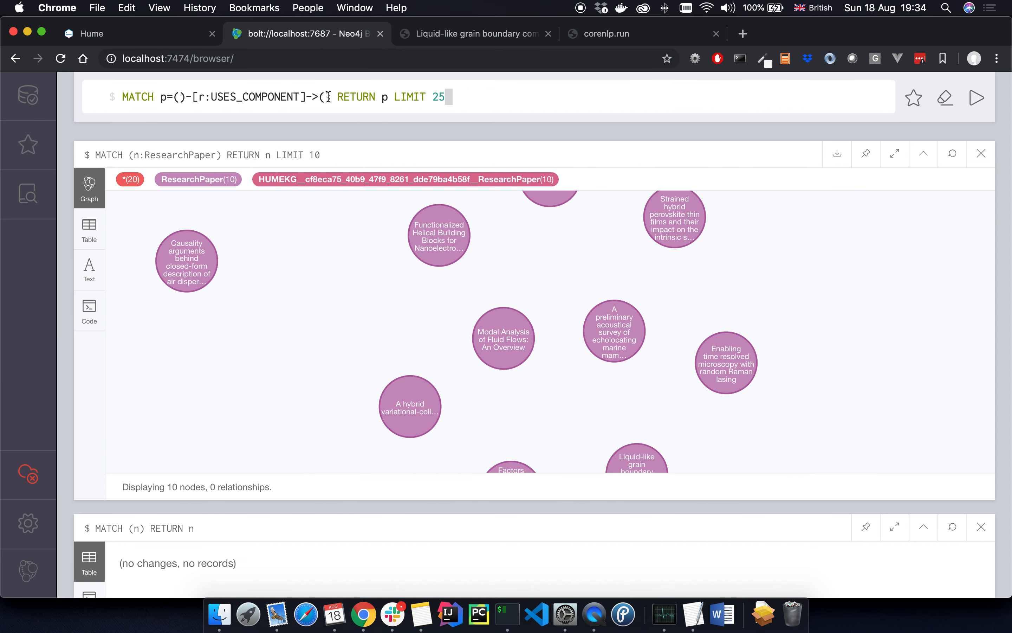
{"action": "key", "text": "Return"}
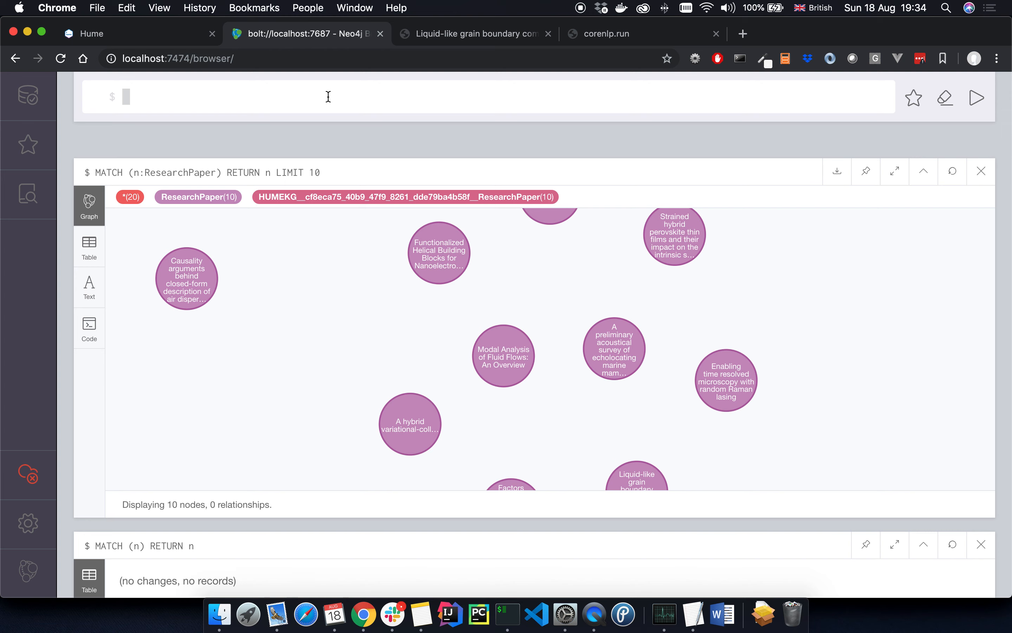
Spread out the paper, CuO and TiO2 nodes in the USES_COMPONENT result graph and inspect both chemical component nodes
{"action": "left_click_drag", "start_coordinate": [481, 347], "coordinate": [200, 284]}
{"action": "left_click_drag", "start_coordinate": [464, 323], "coordinate": [641, 360]}
{"action": "left_click_drag", "start_coordinate": [420, 324], "coordinate": [353, 440]}
{"action": "left_click_drag", "start_coordinate": [210, 279], "coordinate": [441, 276]}
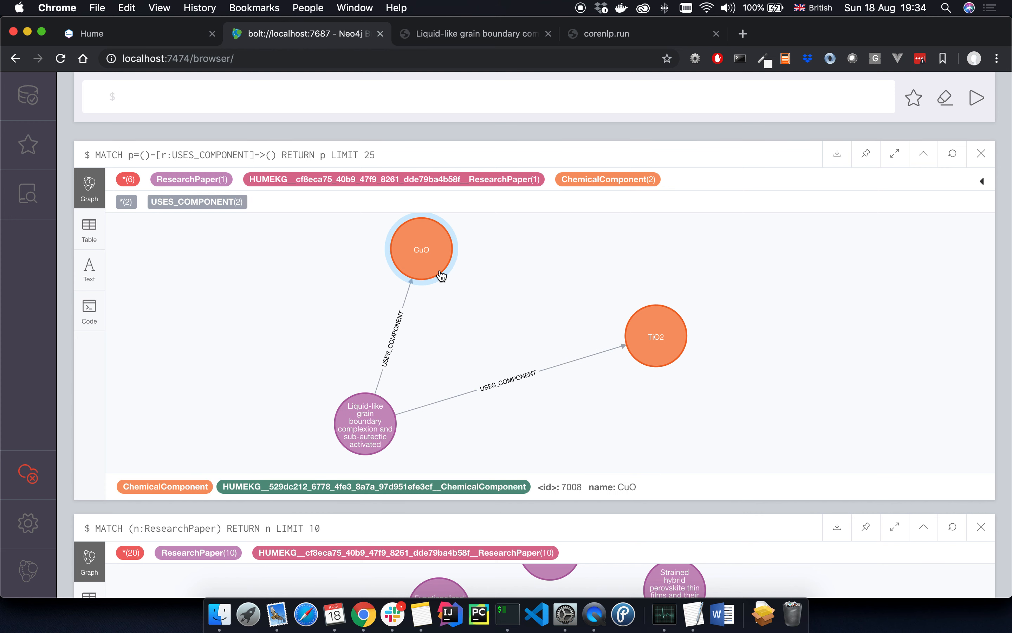
{"action": "left_click_drag", "start_coordinate": [674, 355], "coordinate": [658, 389]}
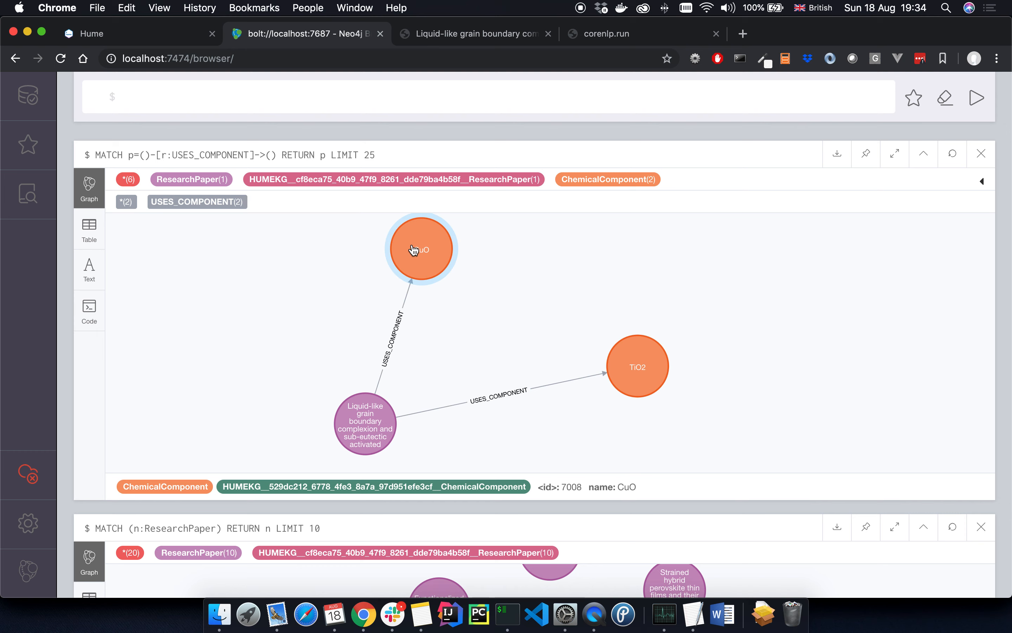
{"action": "left_click", "coordinate": [407, 266]}
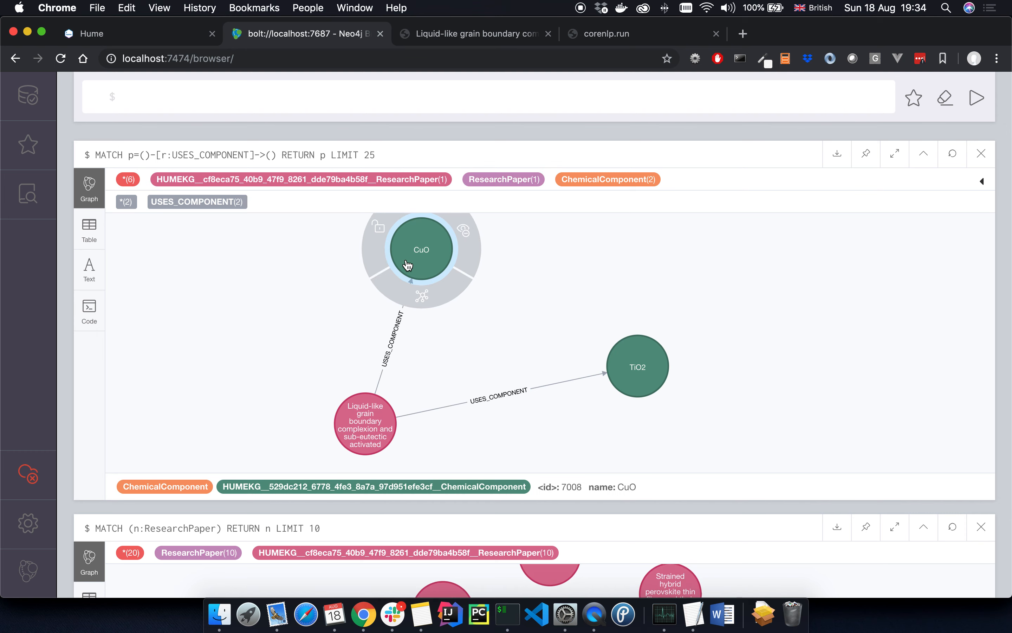
{"action": "left_click", "coordinate": [632, 375]}
{"action": "left_click_drag", "start_coordinate": [368, 431], "coordinate": [297, 360]}
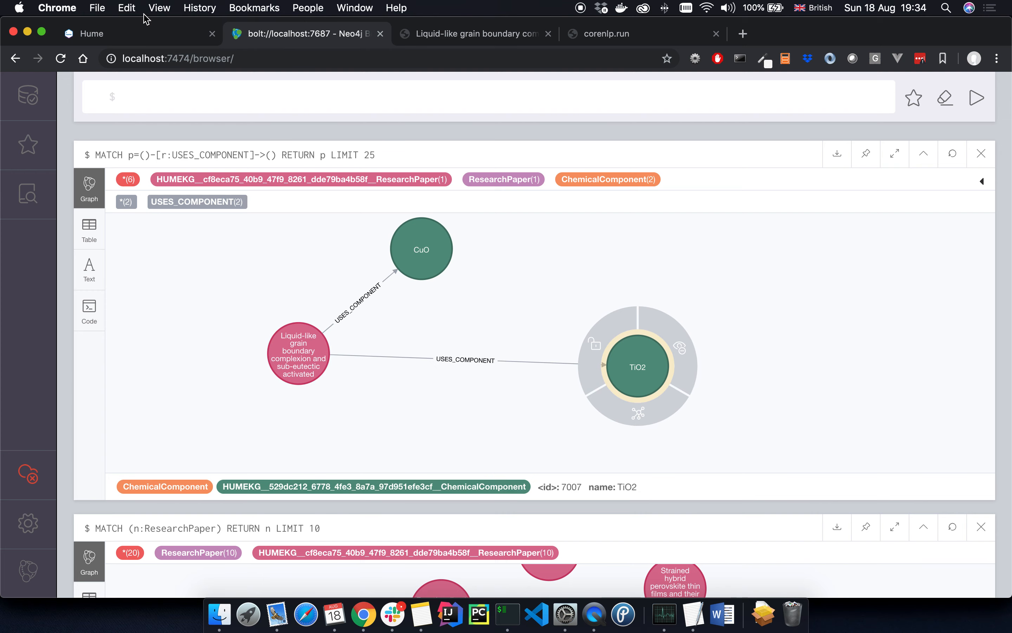
Return to the Demo Research visualisation in Hume and clear the search text
{"action": "left_click", "coordinate": [149, 39]}
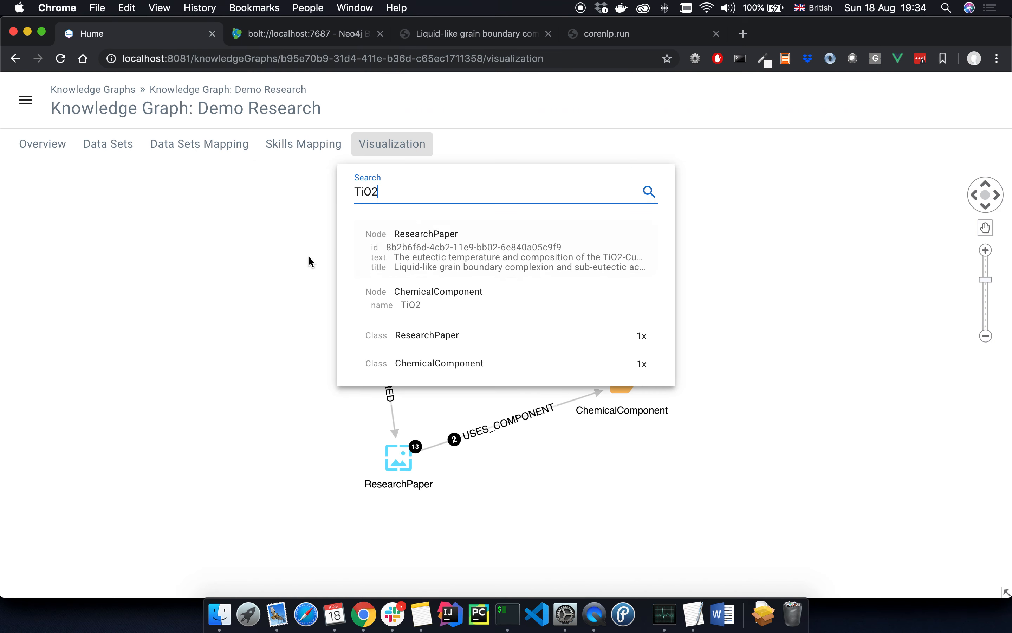
{"action": "key", "text": "super+a"}
{"action": "key", "text": "BackSpace"}
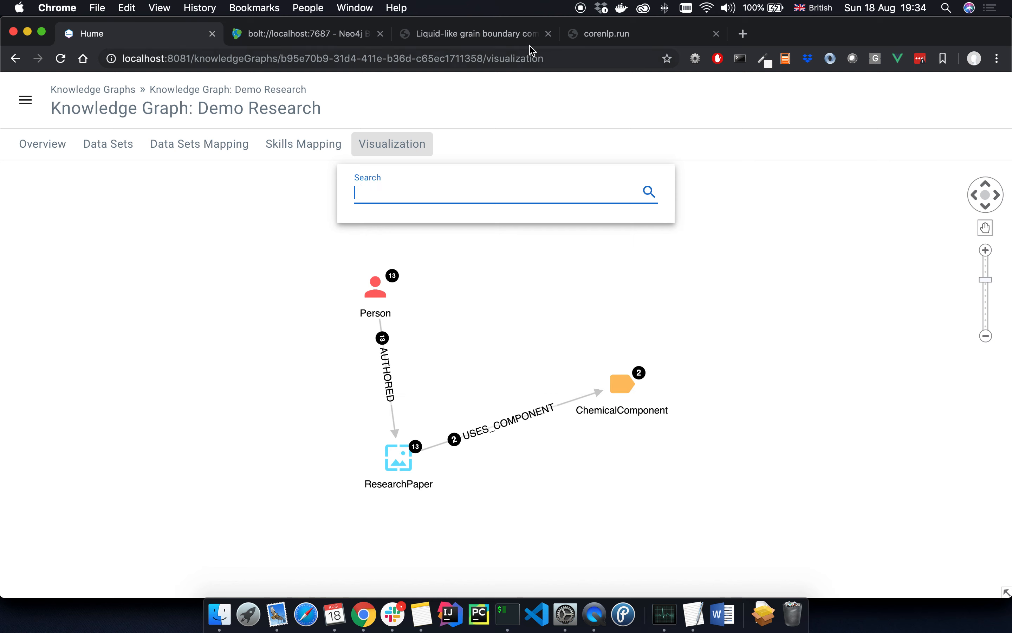